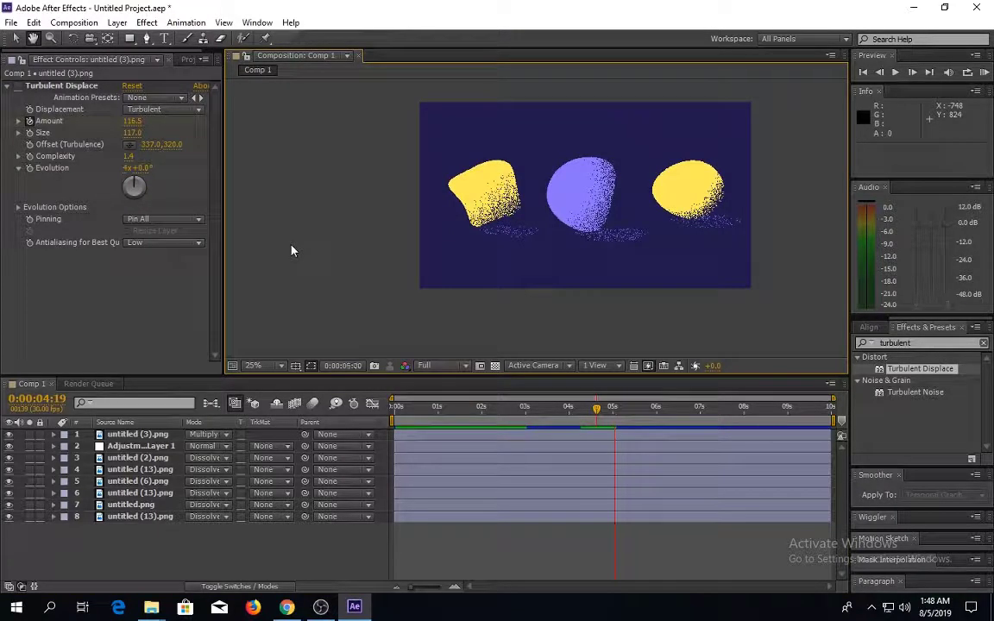
Step: Set the Composition preview resolution from Full to Third and play the blob animation
{"action": "left_click", "coordinate": [440, 365]}
{"action": "left_click", "coordinate": [440, 432]}
{"action": "left_click", "coordinate": [620, 417]}
{"action": "key", "text": "space"}
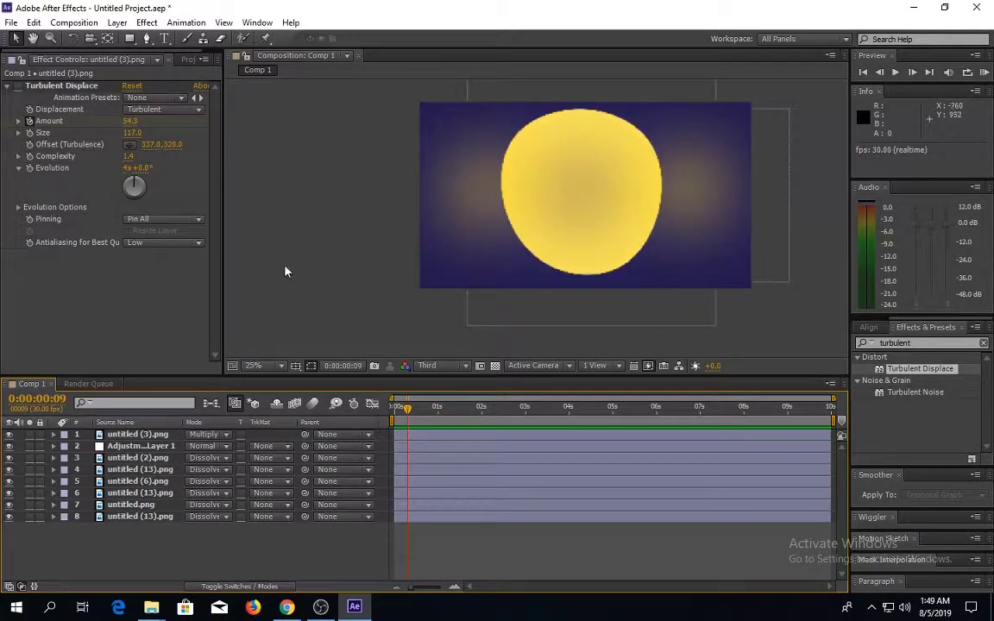
Step: Queue Comp 1 for rendering with the output module format set to H.264
{"action": "left_click", "coordinate": [88, 384]}
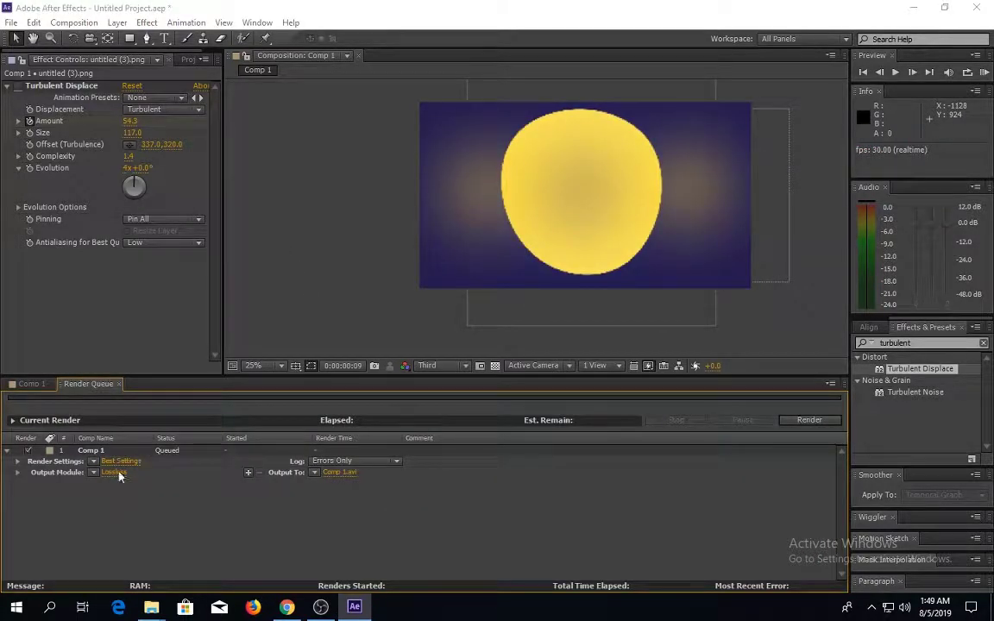
{"action": "left_click", "coordinate": [115, 473]}
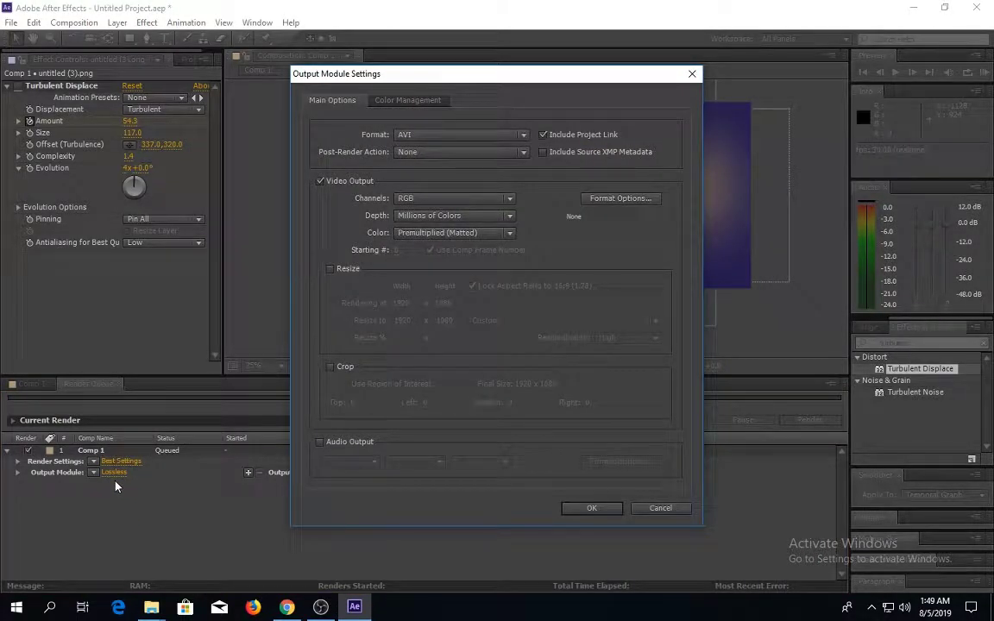
{"action": "left_click", "coordinate": [523, 135]}
{"action": "left_click", "coordinate": [462, 229]}
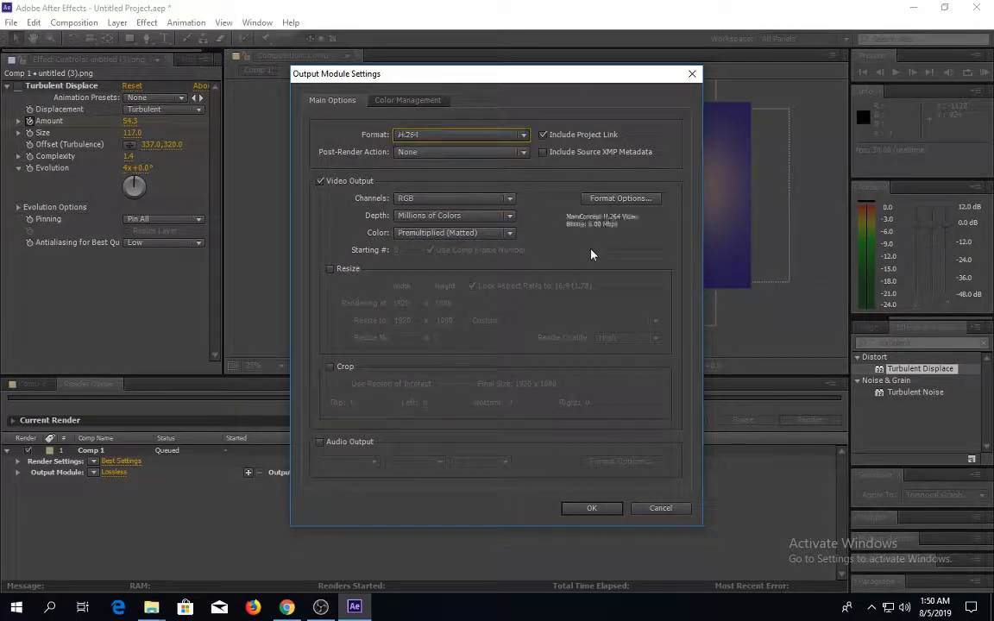
{"action": "left_click", "coordinate": [609, 199]}
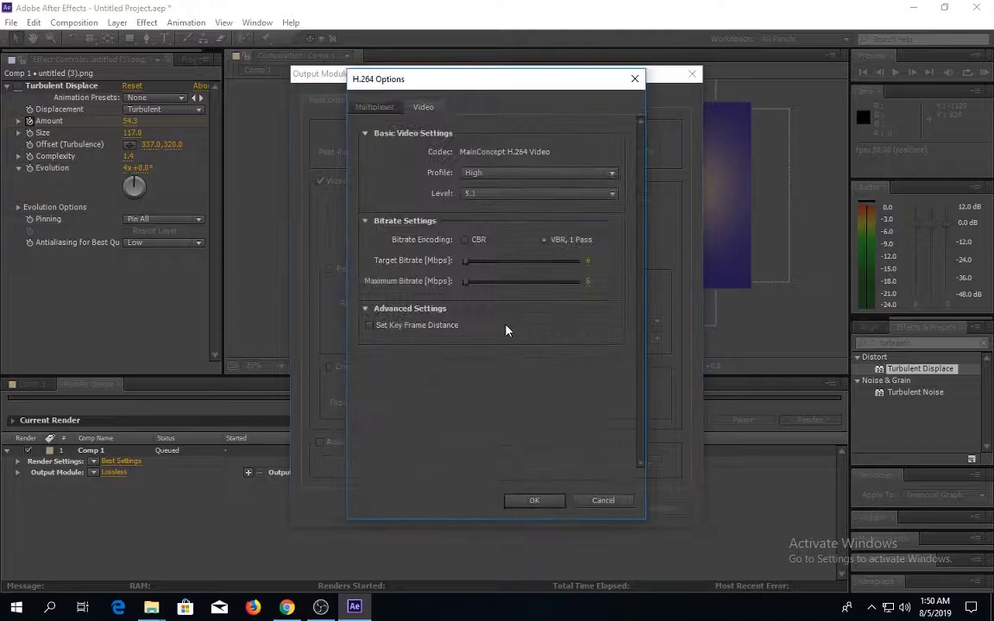
{"action": "left_click", "coordinate": [536, 502]}
{"action": "left_click", "coordinate": [582, 506]}
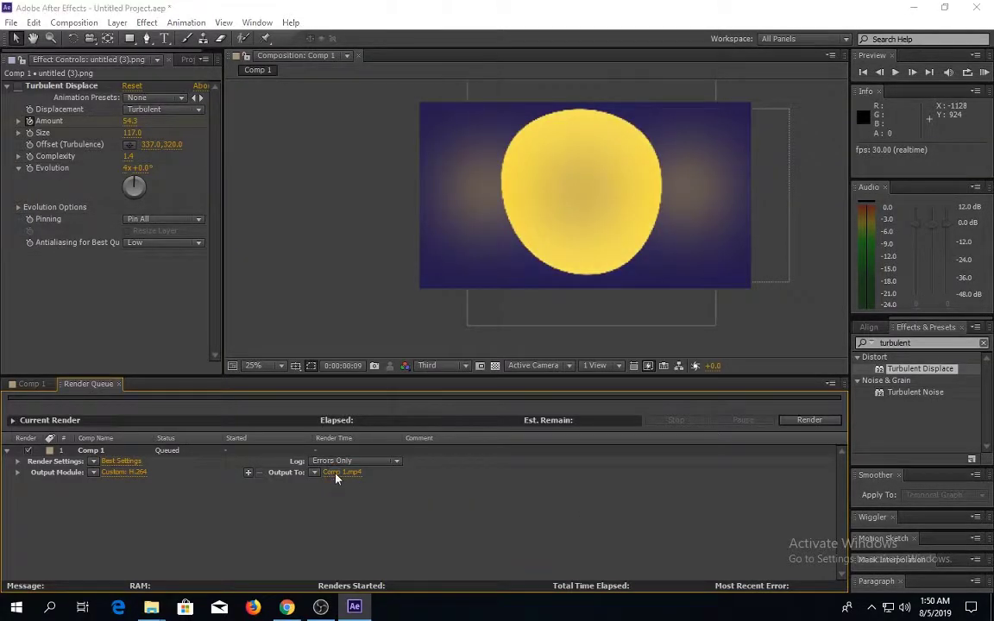
Step: Output to 'Blobbing After Effects.mp4' in the YouTube Video folder and start the render
{"action": "left_click", "coordinate": [341, 472]}
{"action": "left_click", "coordinate": [182, 64]}
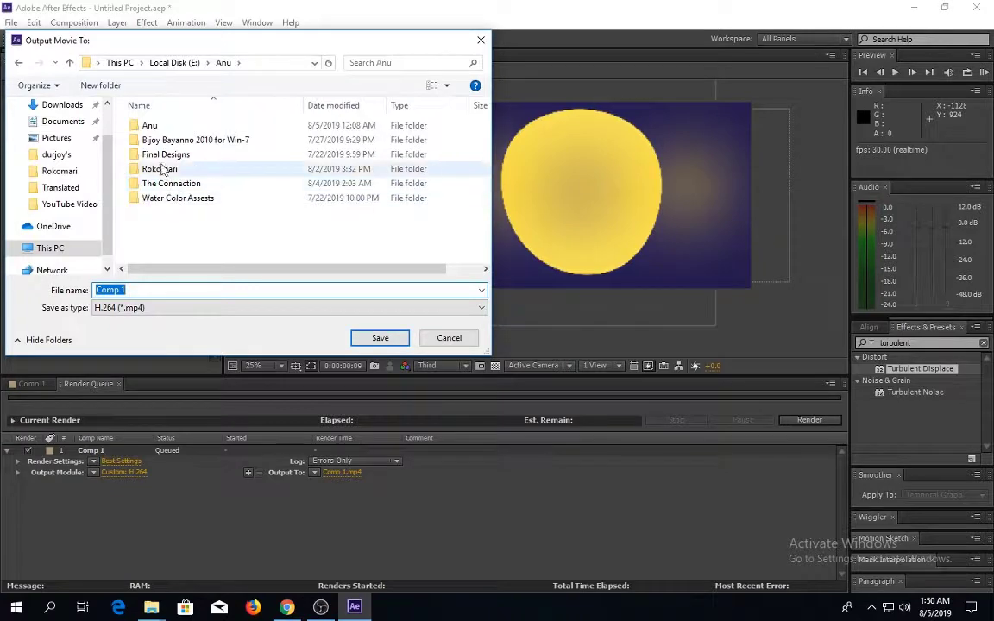
{"action": "double_click", "coordinate": [149, 126]}
{"action": "double_click", "coordinate": [161, 142]}
{"action": "type", "text": "Blobbing After Effects"}
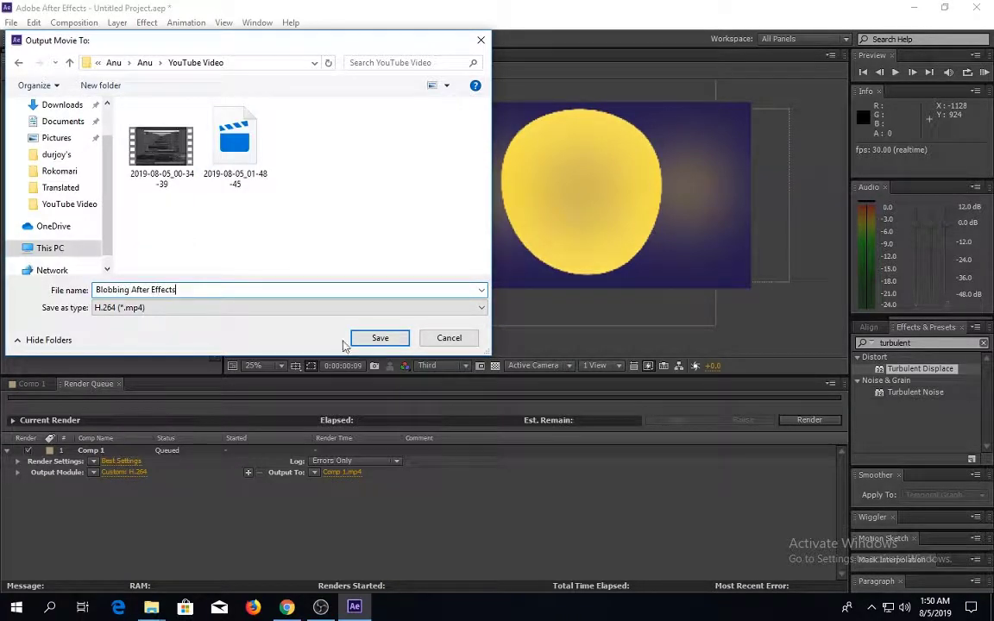
{"action": "key", "text": "Return"}
{"action": "left_click", "coordinate": [810, 421]}
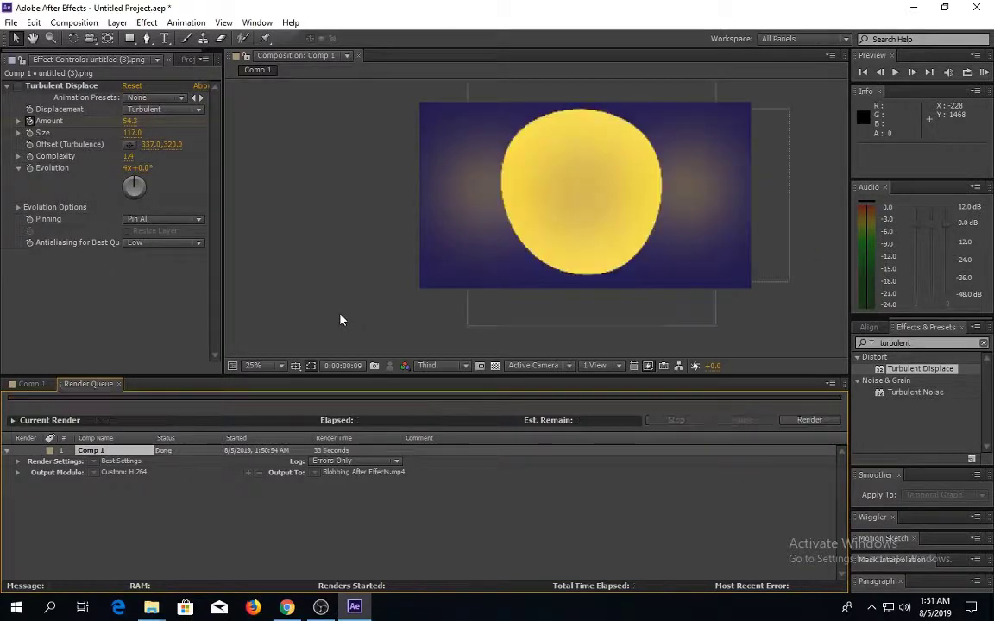
Step: Add Rotation keyframes to the untitled (2).png layer at 5 seconds and about 8 seconds
{"action": "left_click", "coordinate": [30, 384]}
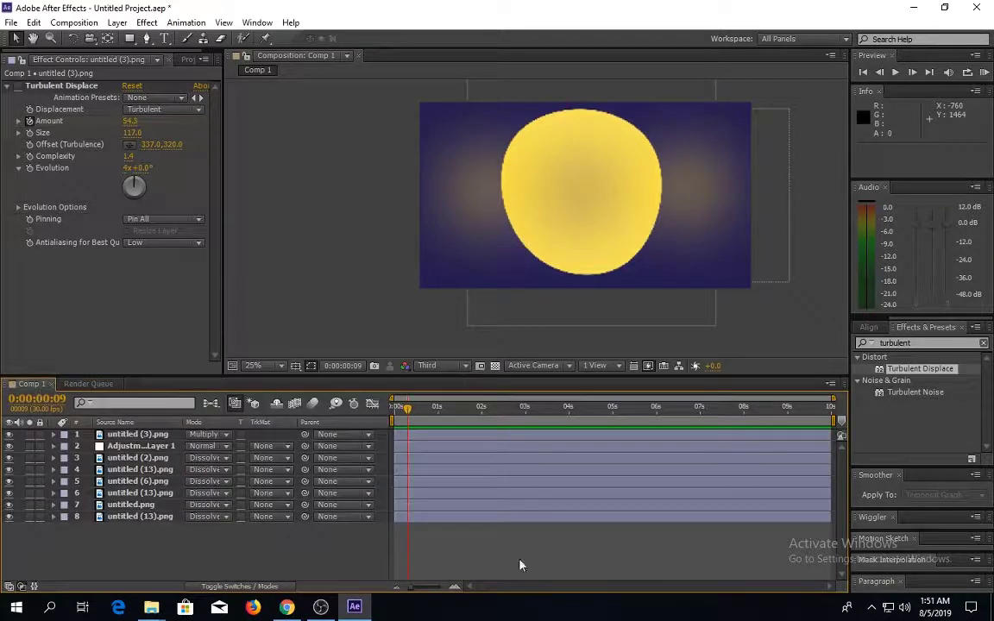
{"action": "left_click", "coordinate": [138, 457]}
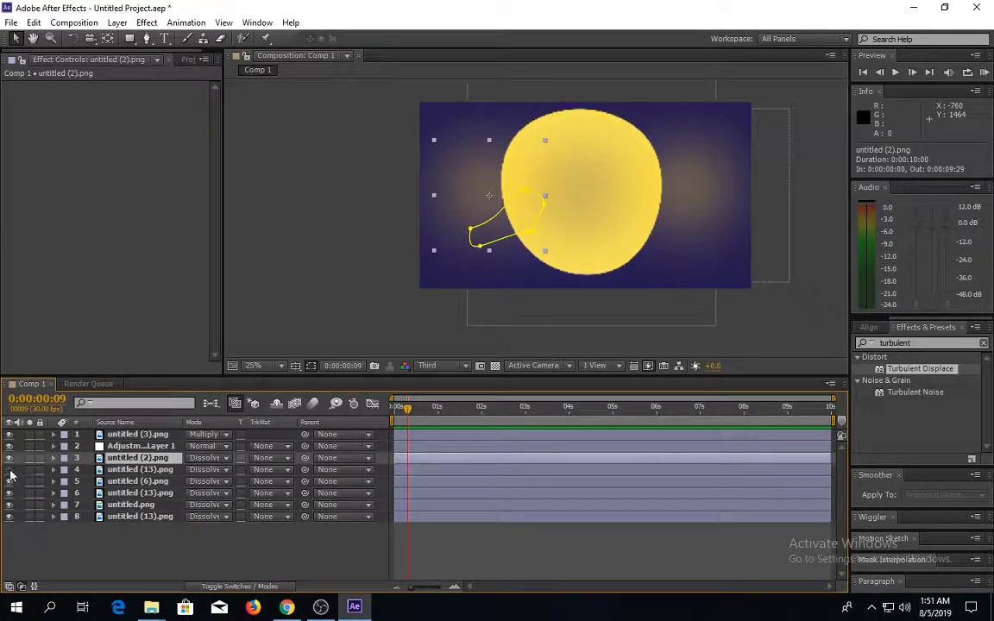
{"action": "left_click_drag", "start_coordinate": [408, 407], "coordinate": [601, 412]}
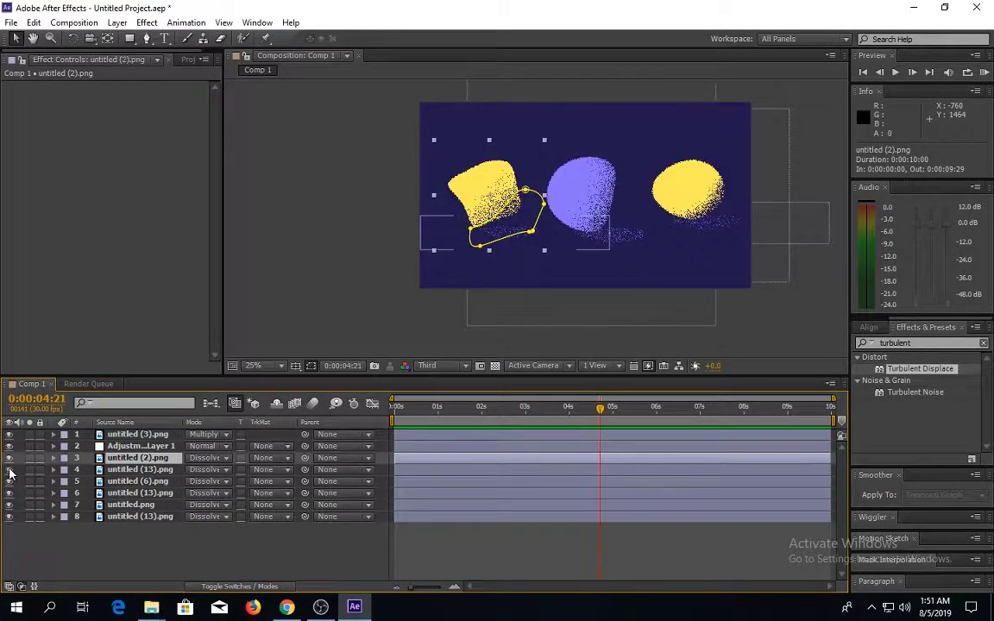
{"action": "left_click", "coordinate": [614, 411]}
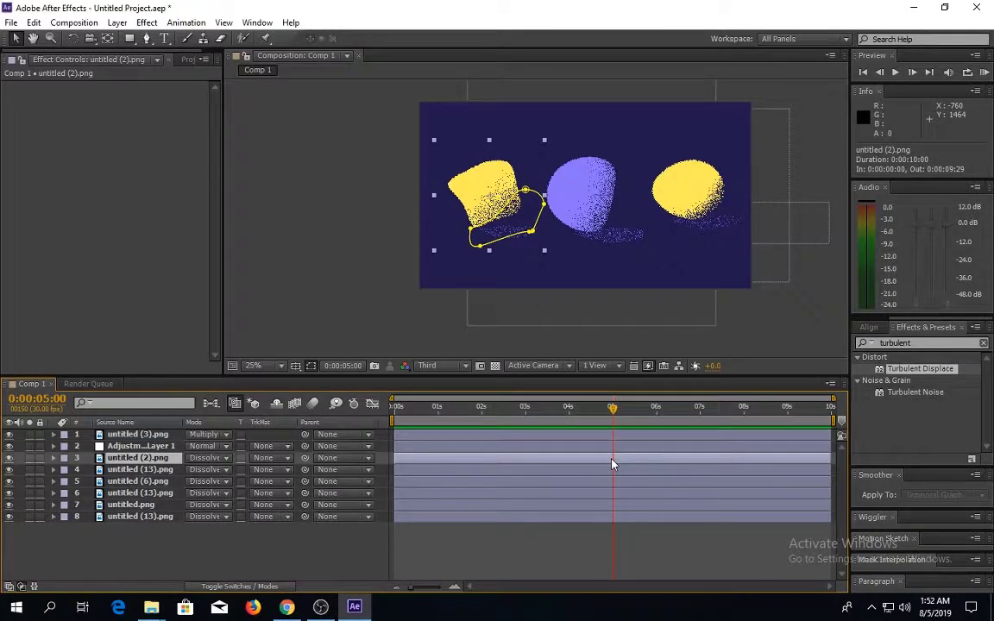
{"action": "key", "text": "r"}
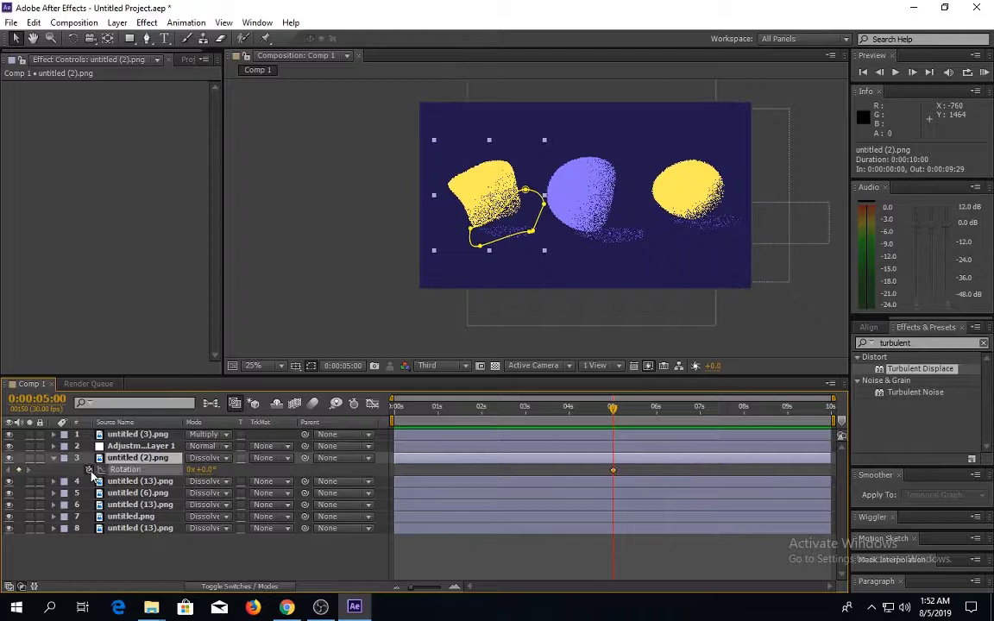
{"action": "left_click", "coordinate": [89, 470]}
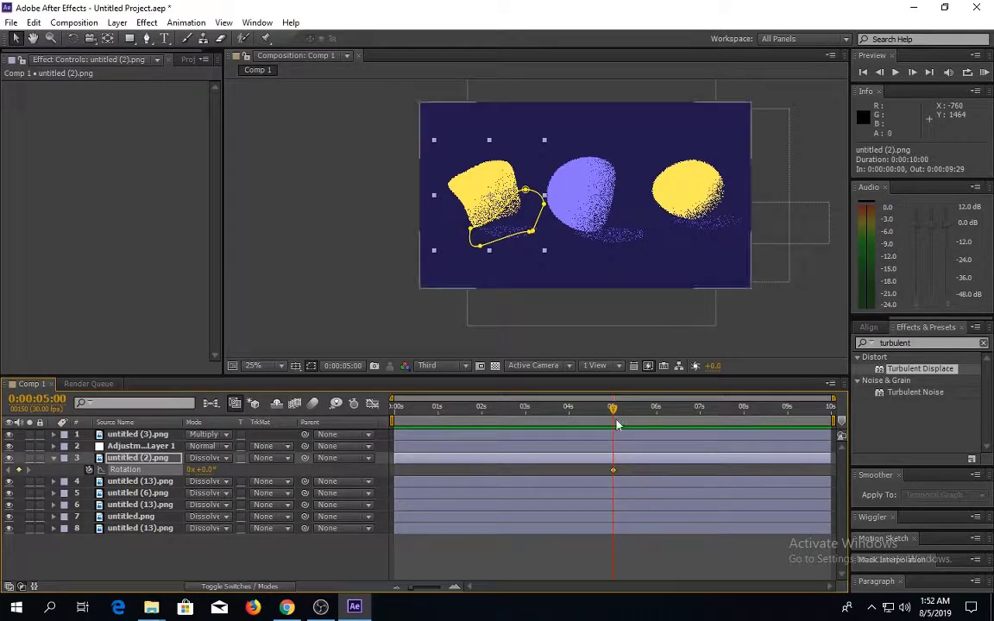
{"action": "left_click_drag", "start_coordinate": [613, 473], "coordinate": [746, 473]}
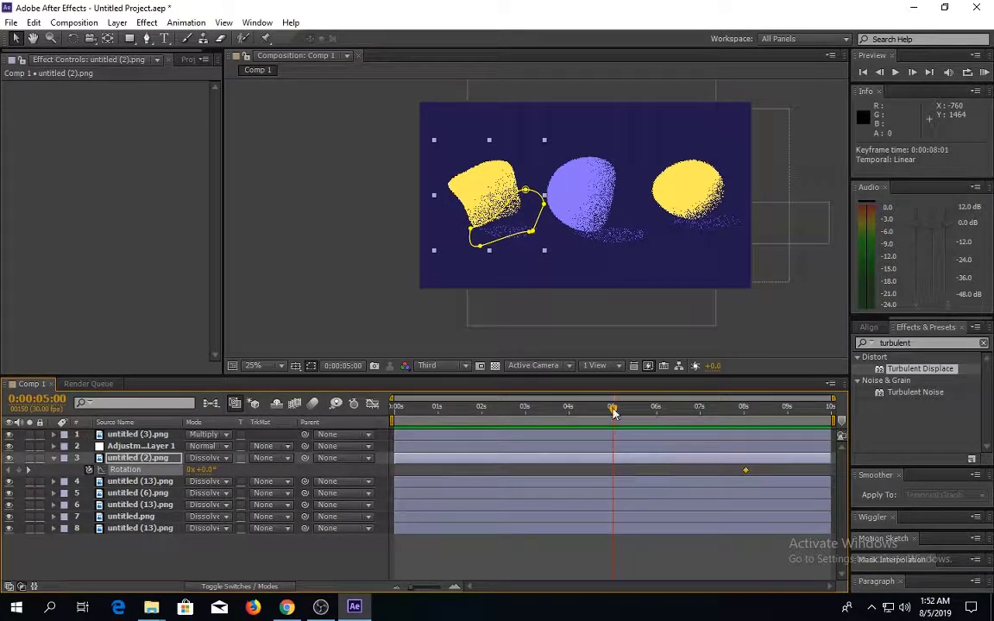
Step: Try a 4x rotation value, undo it, and use 0.2 degrees instead
{"action": "type", "text": "4x"}
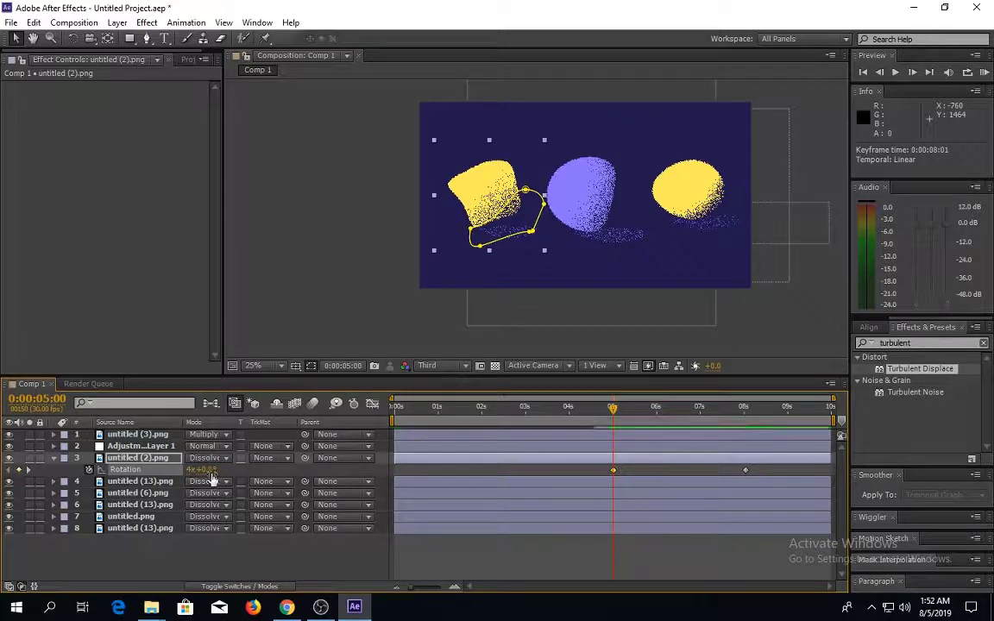
{"action": "key", "text": "Return"}
{"action": "key", "text": "space"}
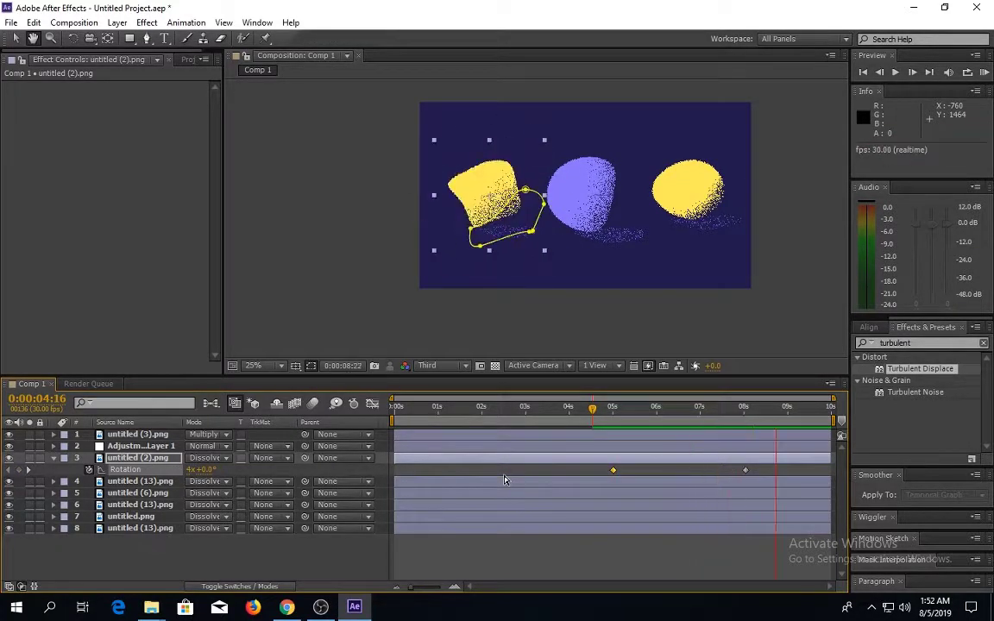
{"action": "key", "text": "ctrl+z"}
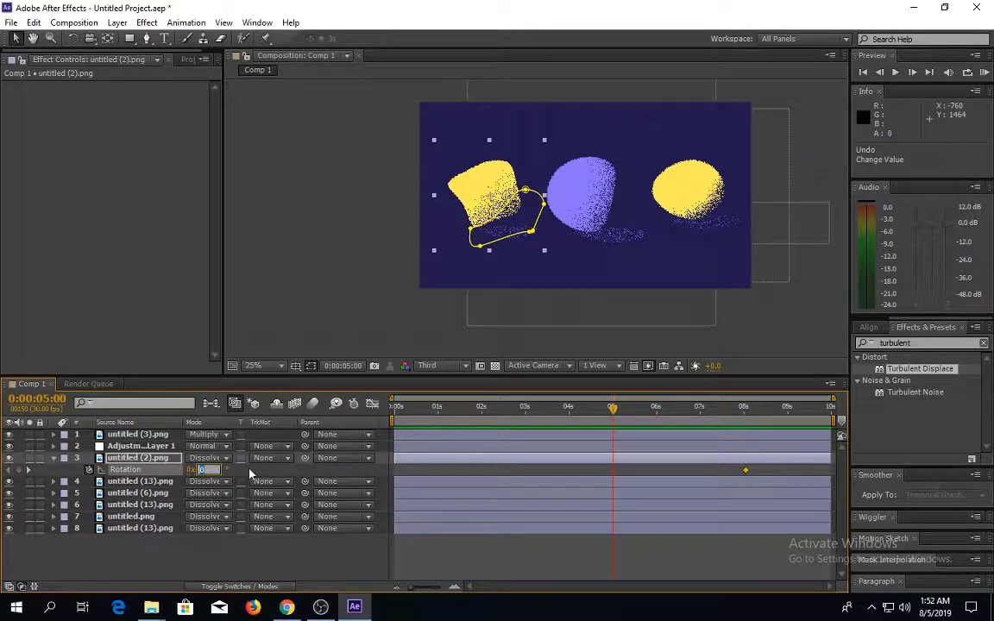
{"action": "type", "text": "0.2"}
{"action": "key", "text": "Return"}
{"action": "key", "text": "space"}
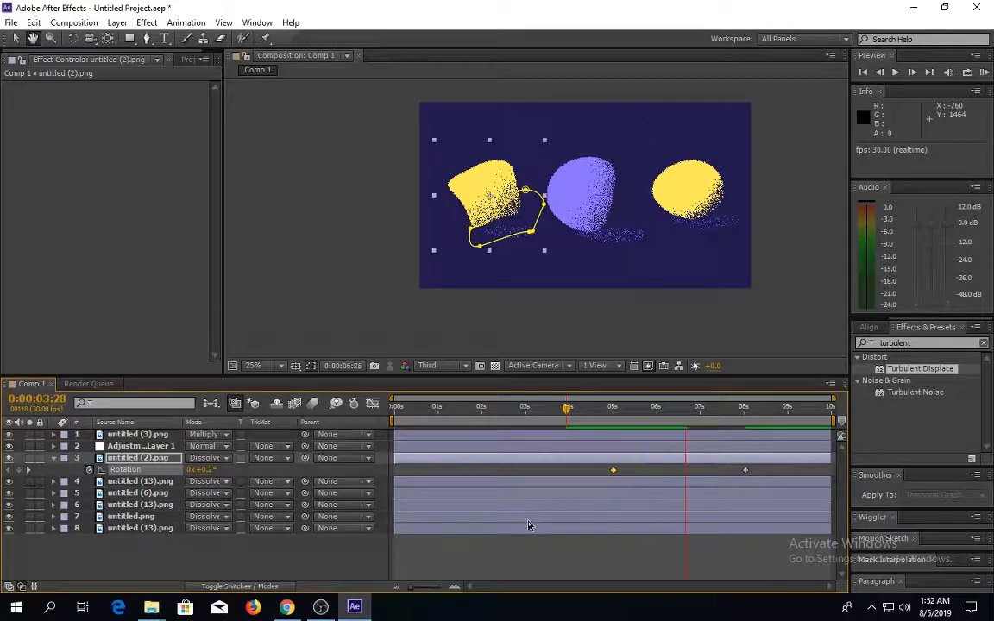
Step: Set the rotation to 0.8 degrees and move the keyframes to about 2 and 7 seconds
{"action": "left_click", "coordinate": [484, 429]}
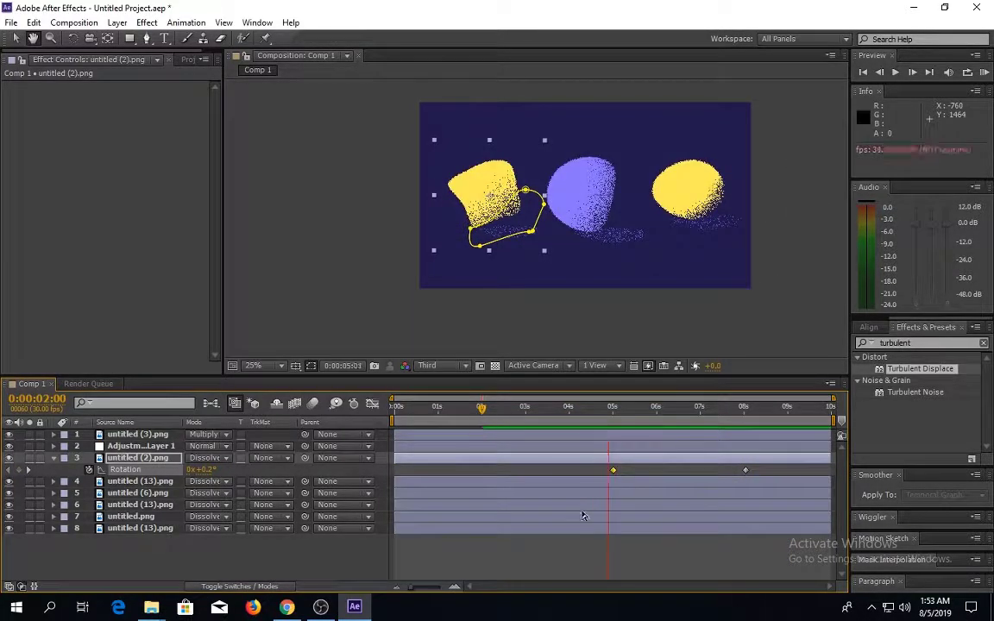
{"action": "key", "text": "ctrl+shift+r"}
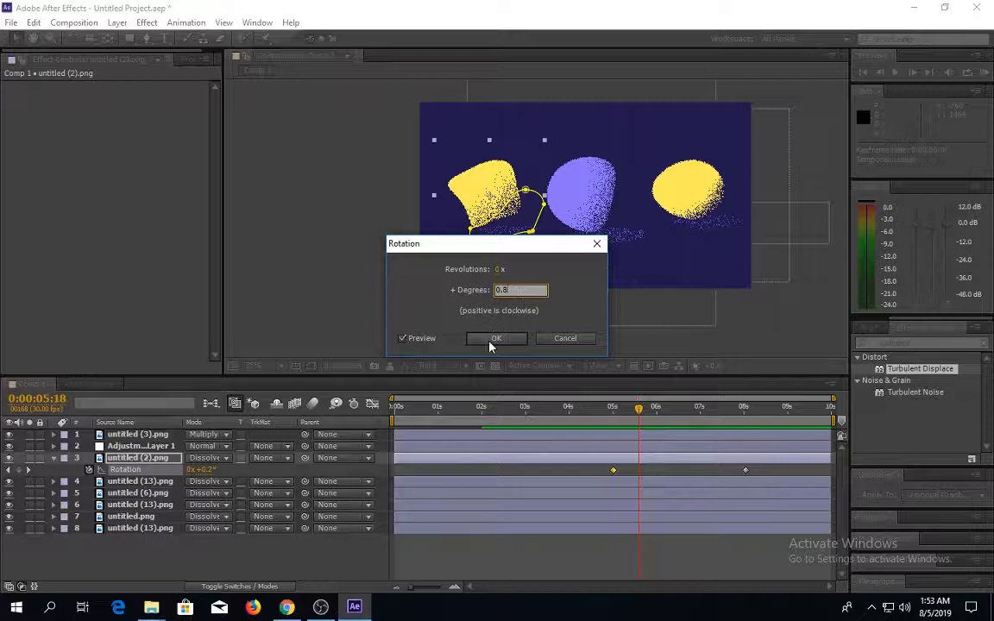
{"action": "left_click", "coordinate": [495, 338]}
{"action": "key", "text": "space"}
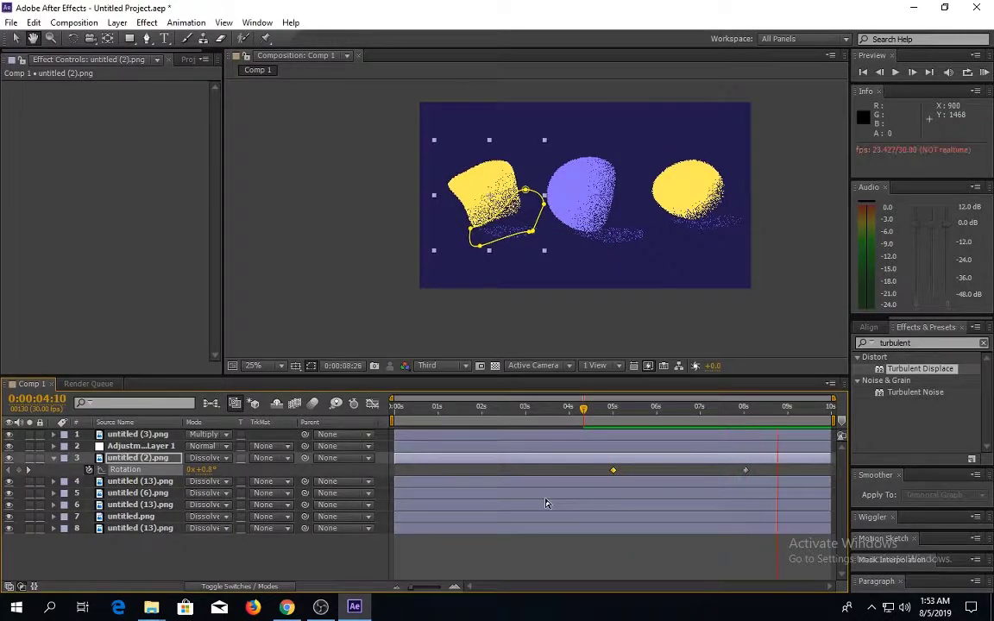
{"action": "left_click_drag", "start_coordinate": [613, 469], "coordinate": [483, 474]}
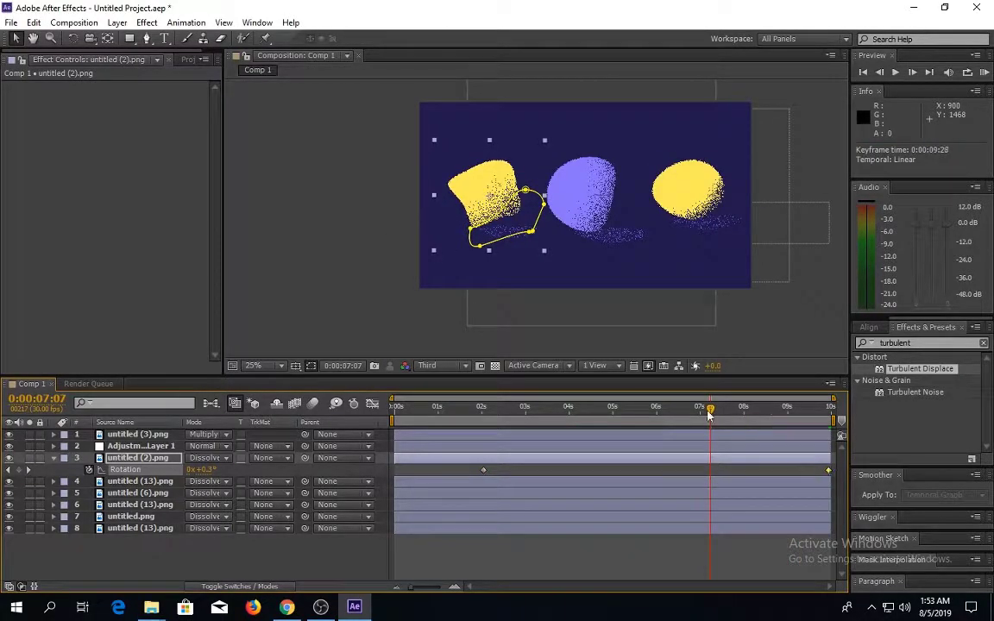
{"action": "key", "text": "space"}
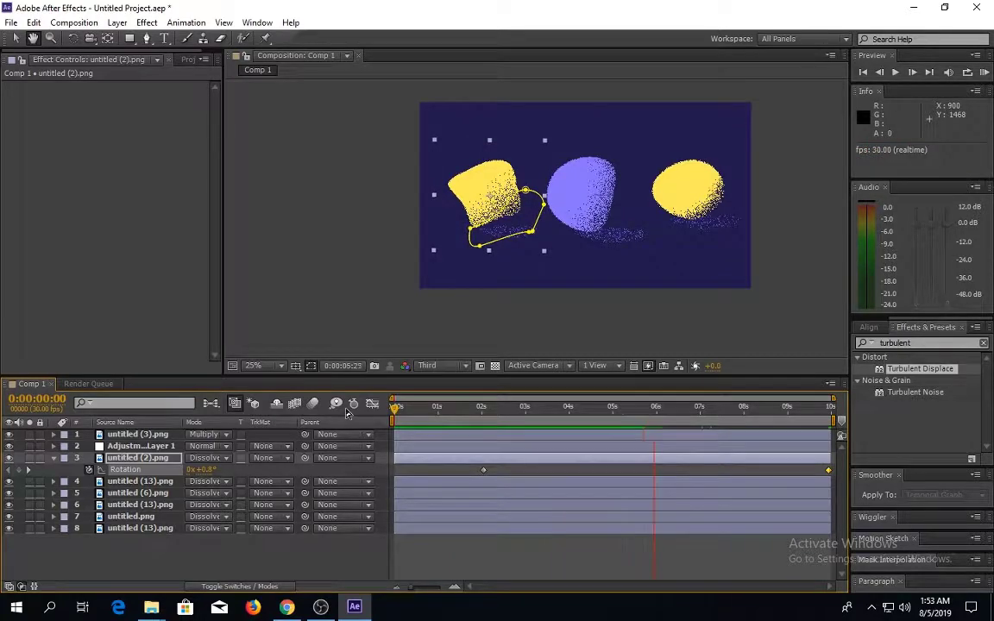
{"action": "left_click_drag", "start_coordinate": [828, 470], "coordinate": [700, 470]}
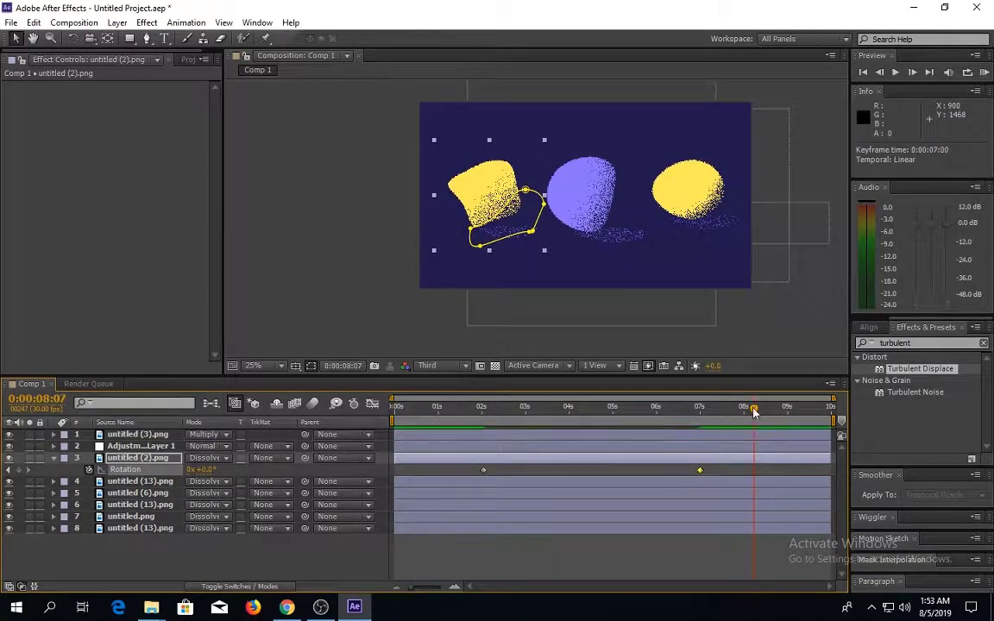
Step: Change the first rotation keyframe to 2 degrees, then to 4 degrees, previewing each
{"action": "left_click", "coordinate": [497, 411]}
{"action": "double_click", "coordinate": [483, 471]}
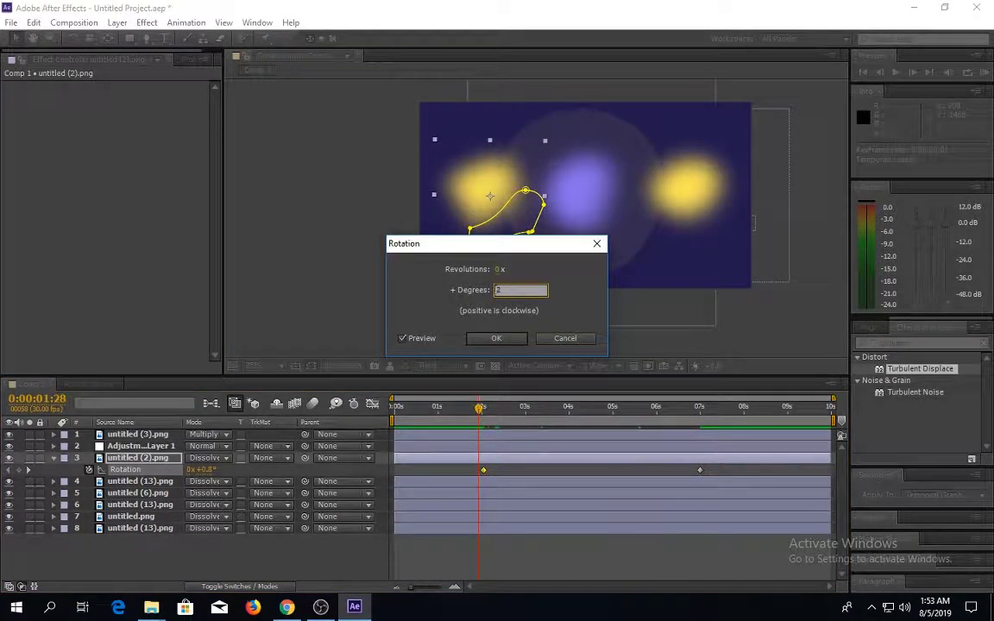
{"action": "key", "text": "Return"}
{"action": "key", "text": "space"}
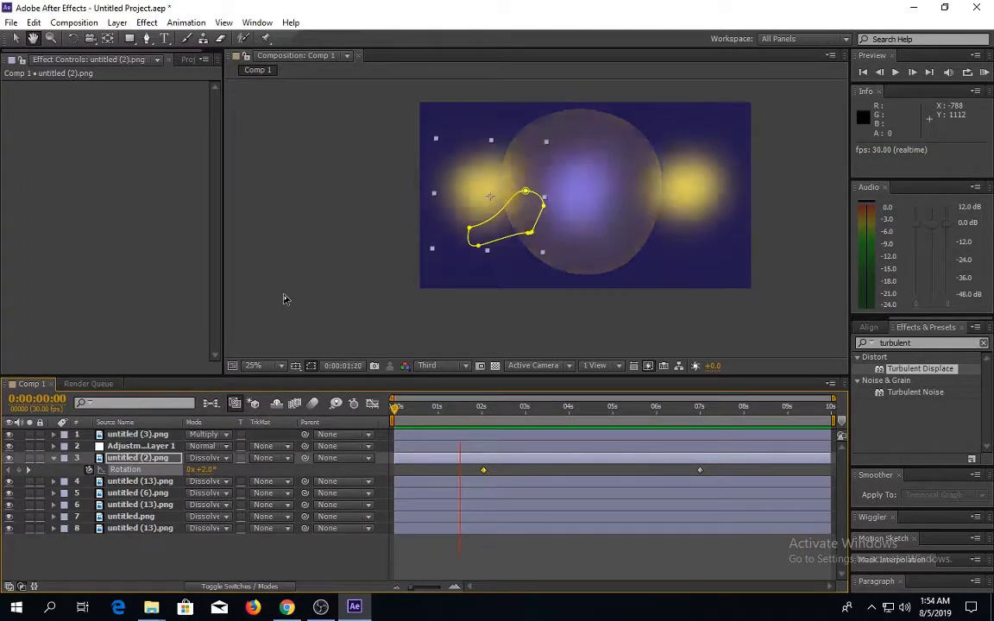
{"action": "key", "text": "space"}
{"action": "double_click", "coordinate": [483, 470]}
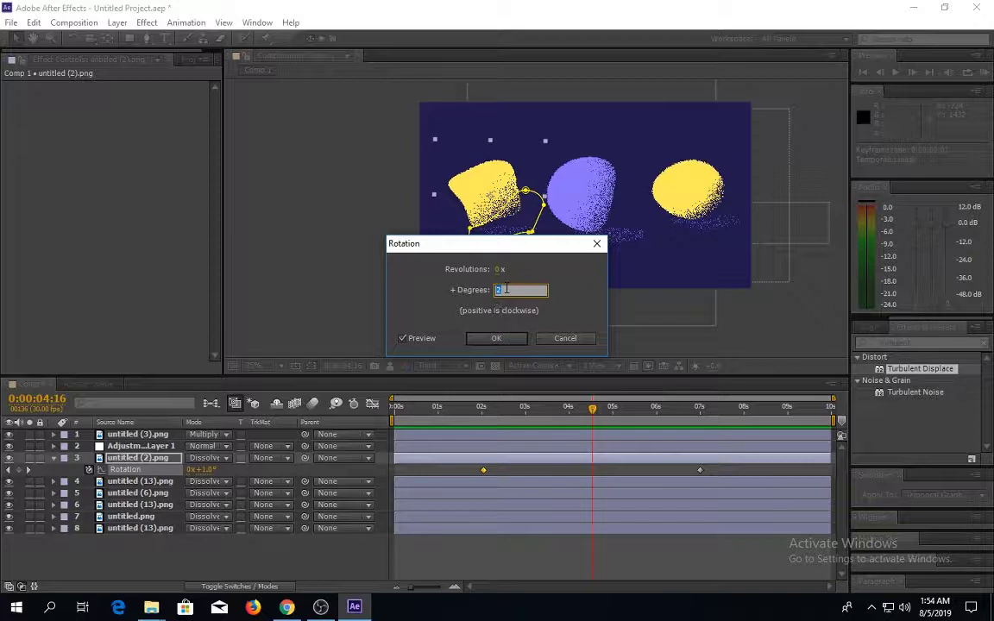
{"action": "left_click", "coordinate": [497, 338]}
{"action": "key", "text": "space"}
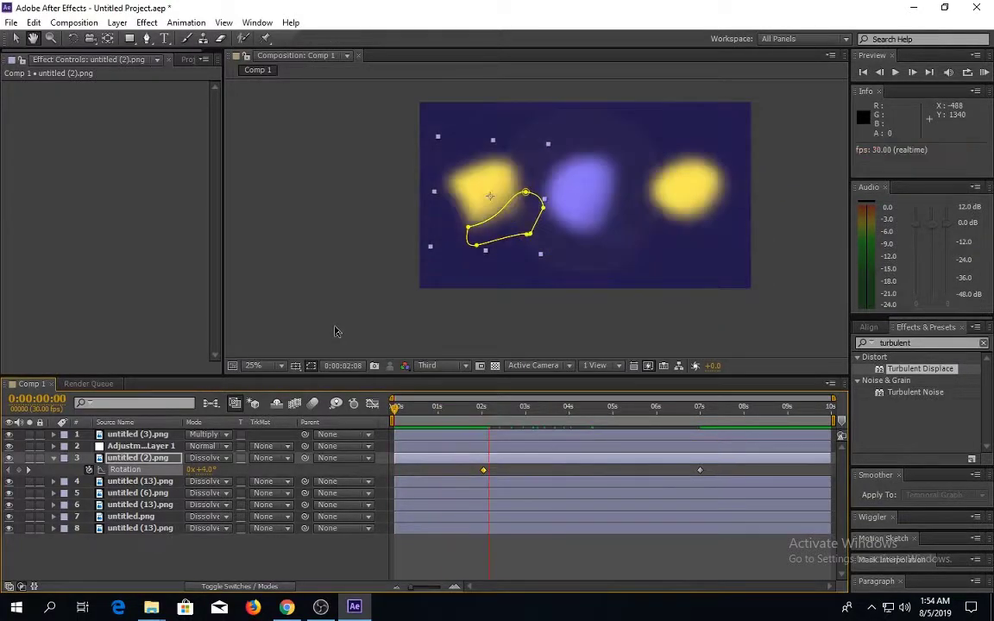
{"action": "key", "text": "space"}
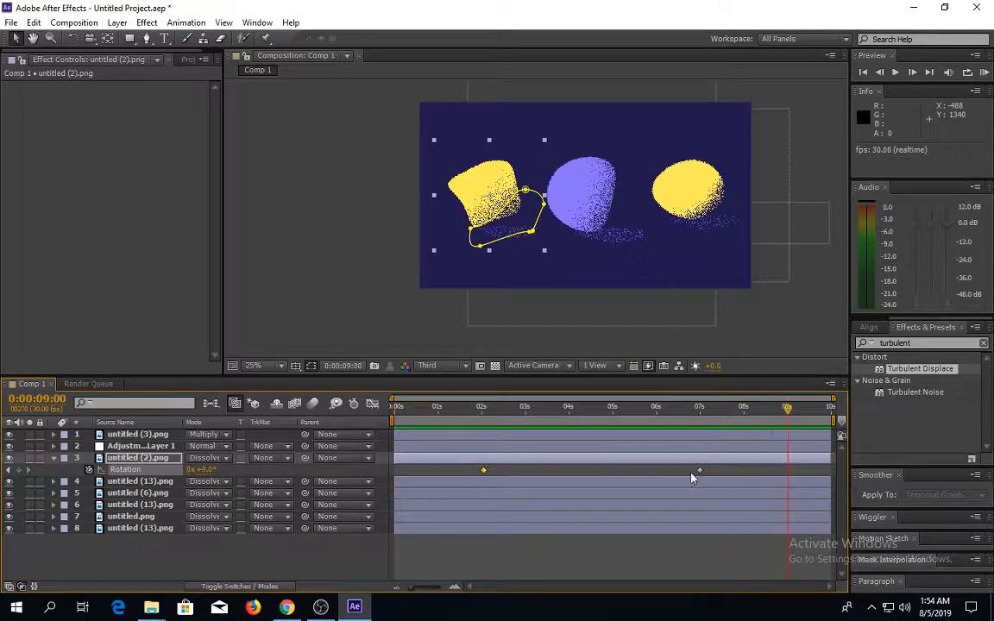
Step: Move the rotation keyframes to the composition's start and end, with 8 degrees at the start
{"action": "left_click_drag", "start_coordinate": [780, 473], "coordinate": [786, 470]}
{"action": "key", "text": "space"}
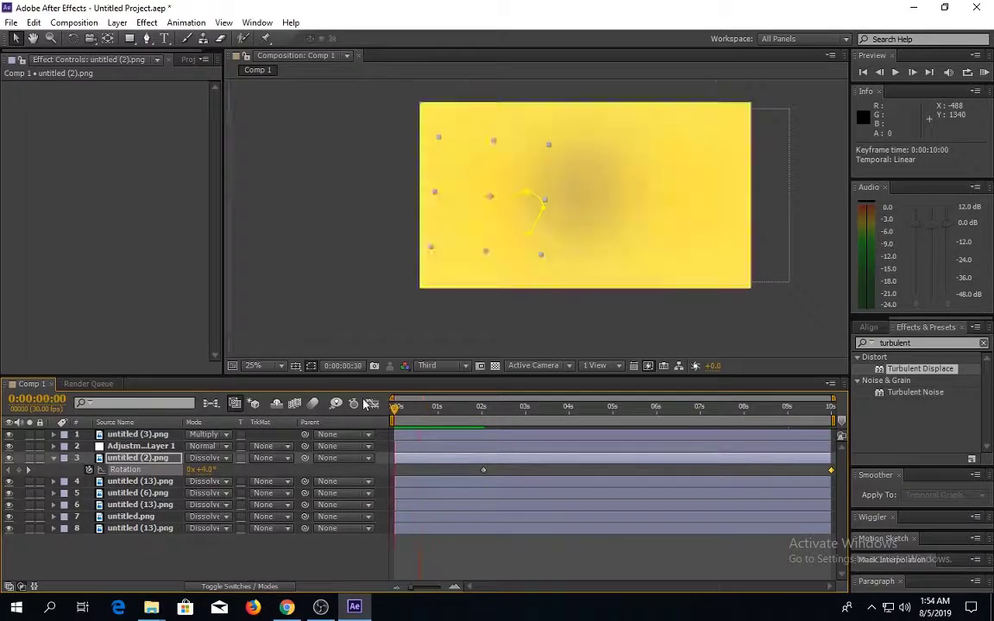
{"action": "left_click_drag", "start_coordinate": [484, 473], "coordinate": [356, 425]}
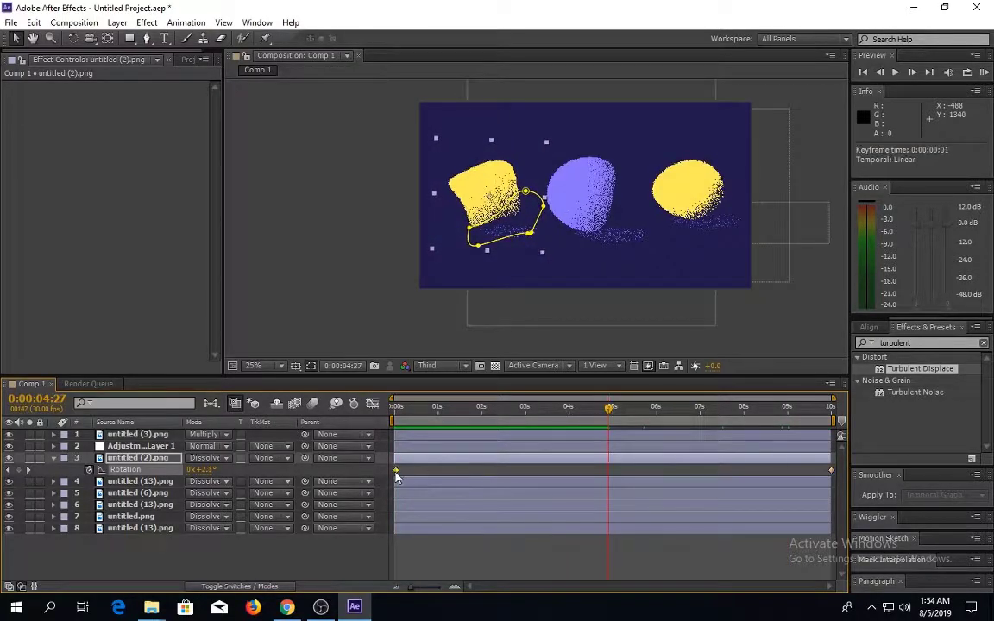
{"action": "key", "text": "ctrl+shift+k"}
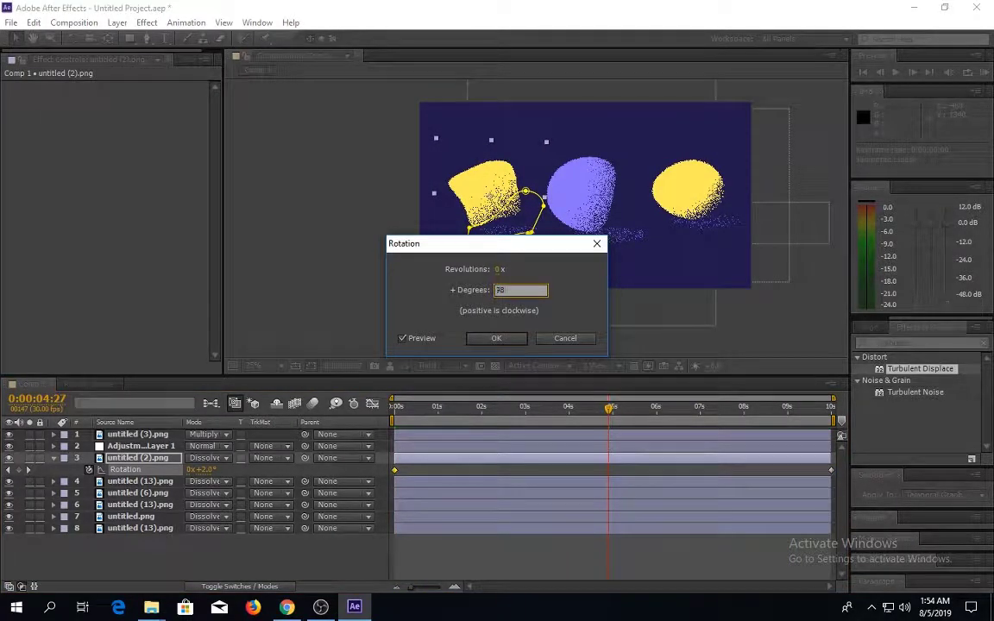
{"action": "key", "text": "Return"}
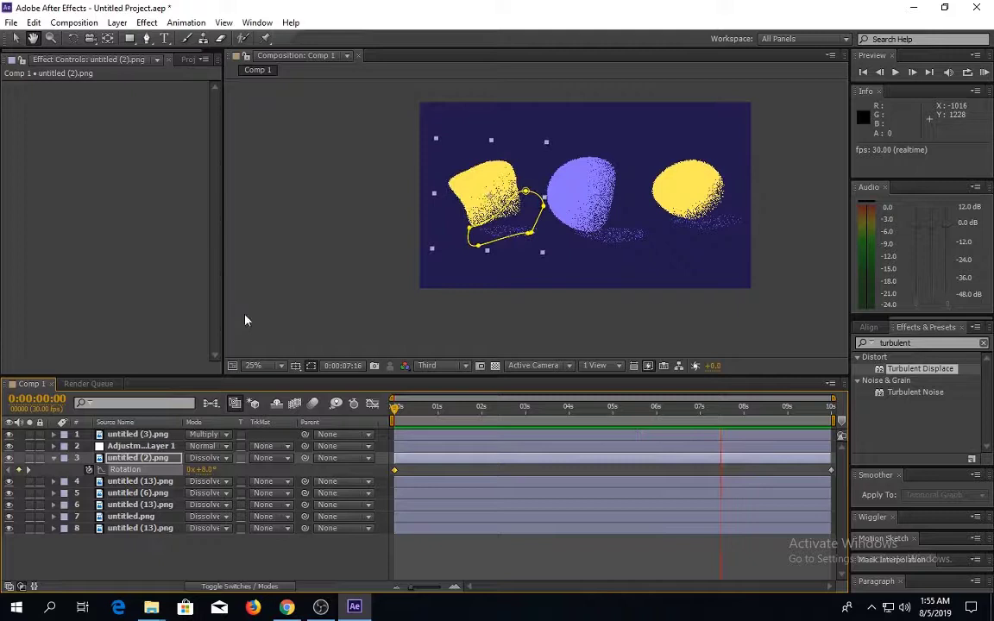
Step: Ease the left blob's rotation speed curve in the Graph Editor so it peaks mid-animation
{"action": "left_click", "coordinate": [372, 403]}
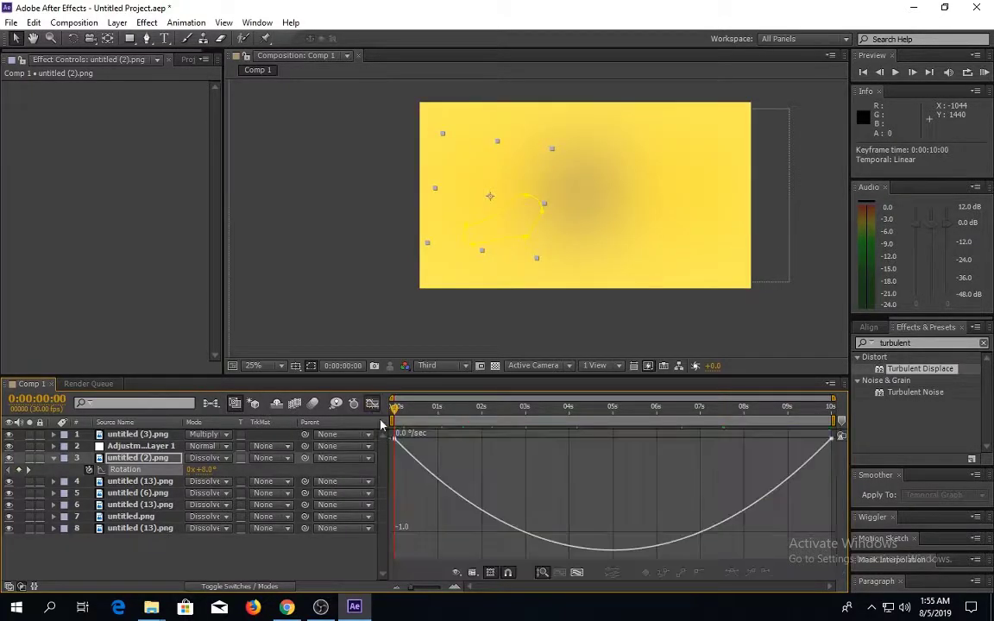
{"action": "left_click_drag", "start_coordinate": [397, 438], "coordinate": [597, 442]}
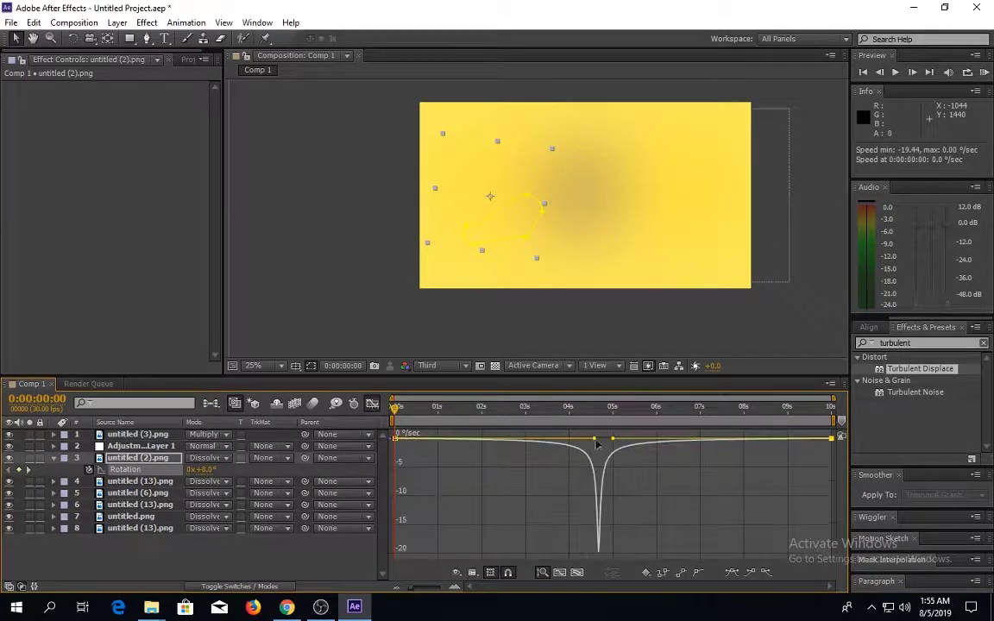
{"action": "key", "text": "shift+F3"}
{"action": "key", "text": "KP_0"}
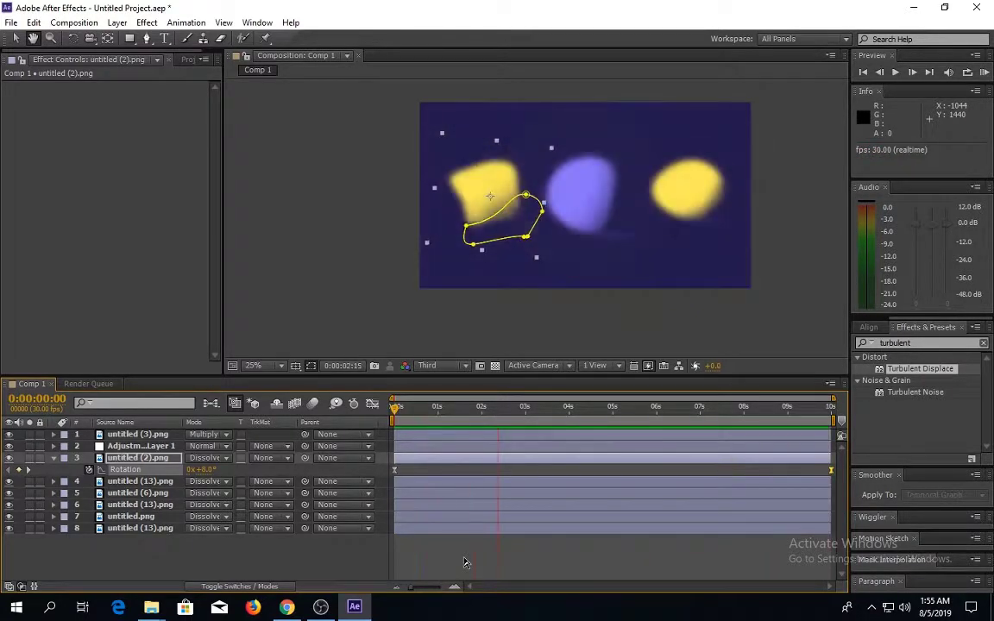
Step: Copy the rotation keyframes and paste them onto the purple blob's untitled (6).png layer
{"action": "left_click", "coordinate": [833, 477]}
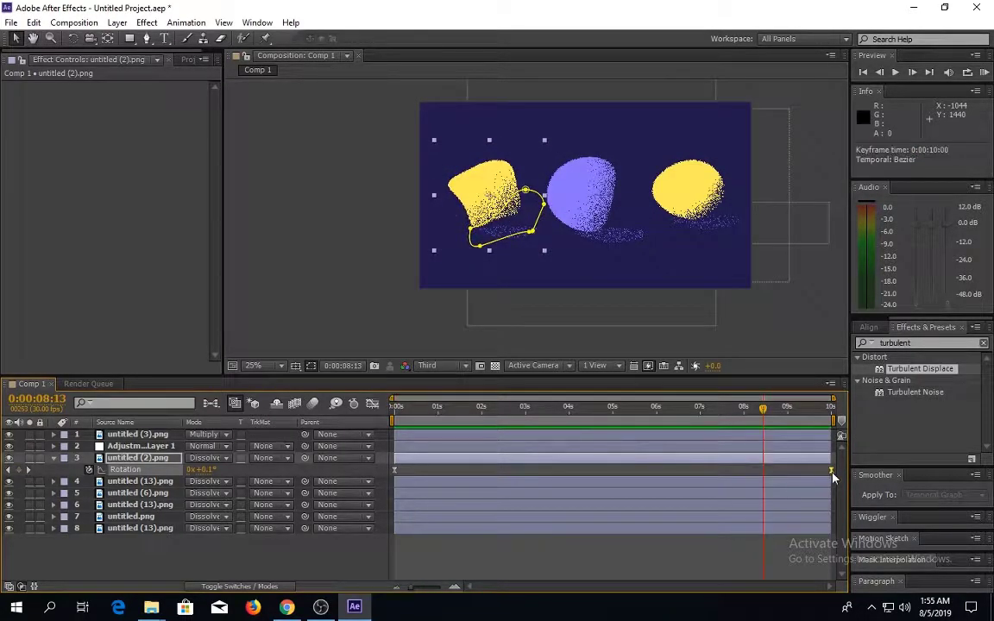
{"action": "key", "text": "ctrl+c"}
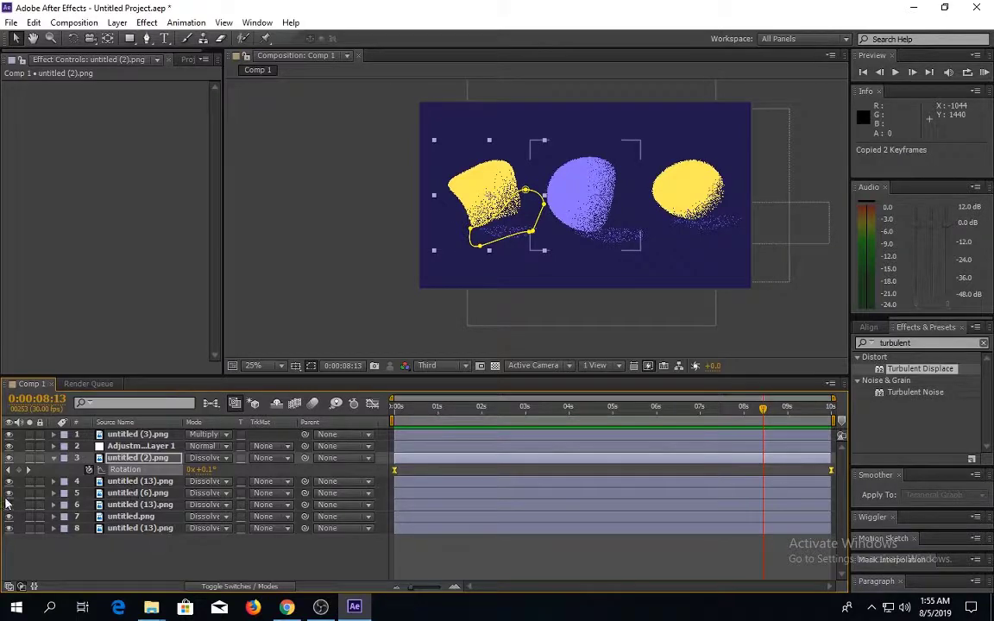
{"action": "left_click", "coordinate": [138, 493]}
{"action": "key", "text": "Home"}
{"action": "key", "text": "ctrl+v"}
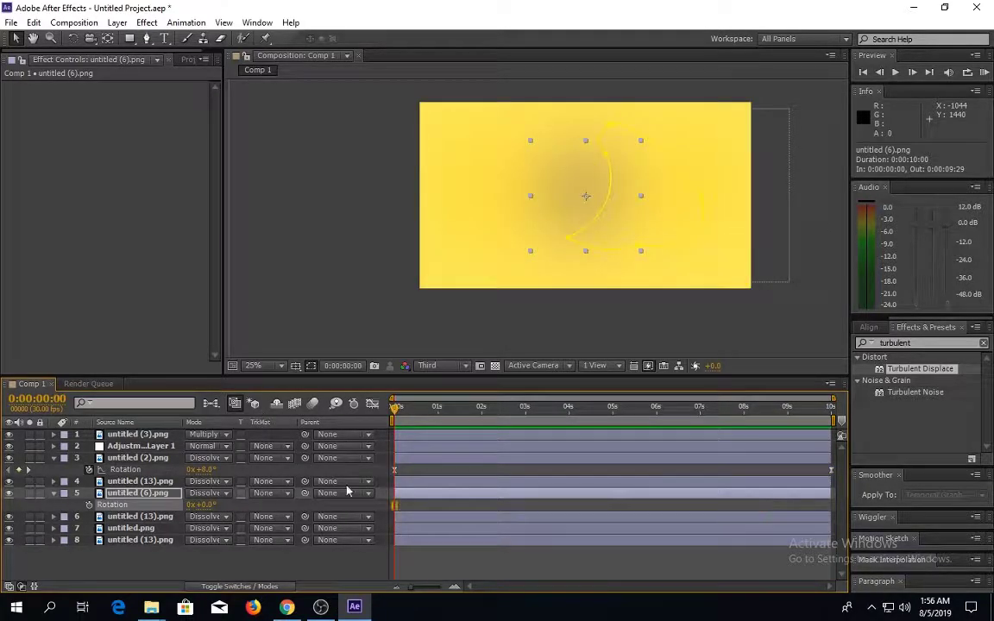
{"action": "key", "text": "space"}
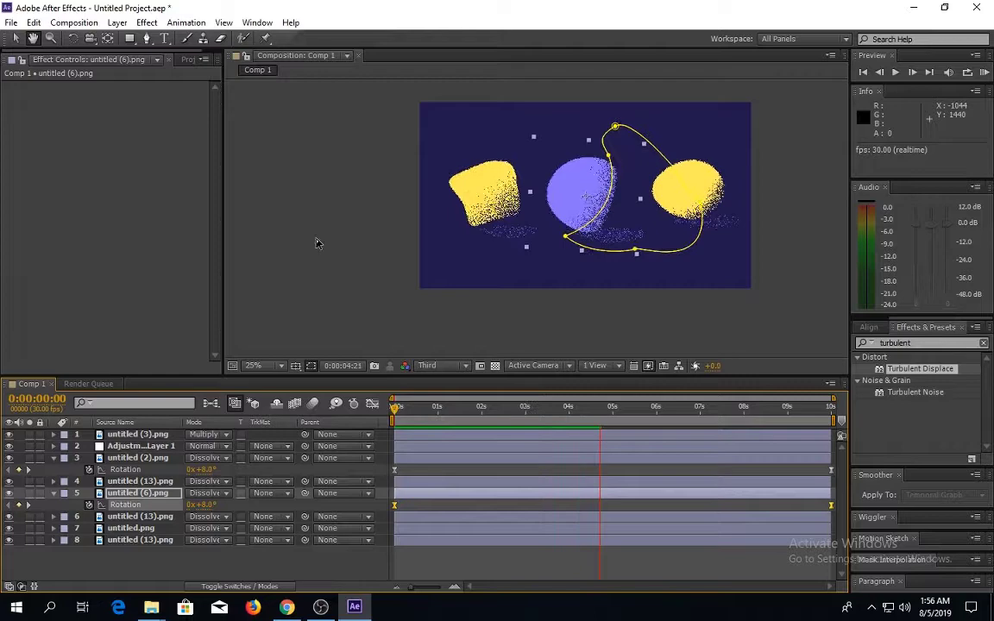
{"action": "left_click", "coordinate": [316, 242]}
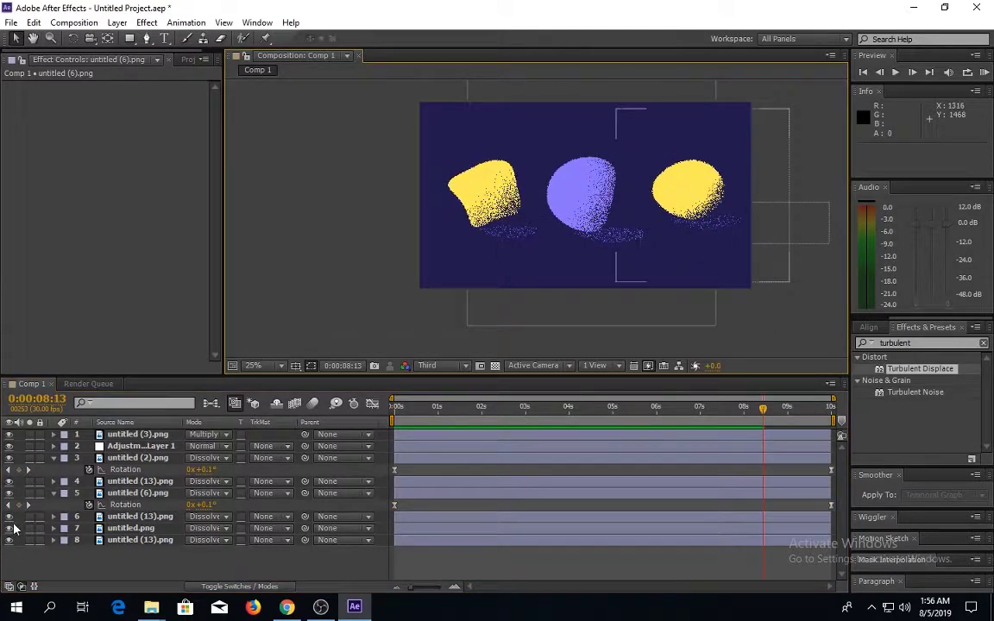
Step: Paste the rotation keyframes onto the right yellow blob's untitled.png layer
{"action": "left_click", "coordinate": [130, 528]}
{"action": "left_click", "coordinate": [53, 528]}
{"action": "left_click", "coordinate": [53, 435]}
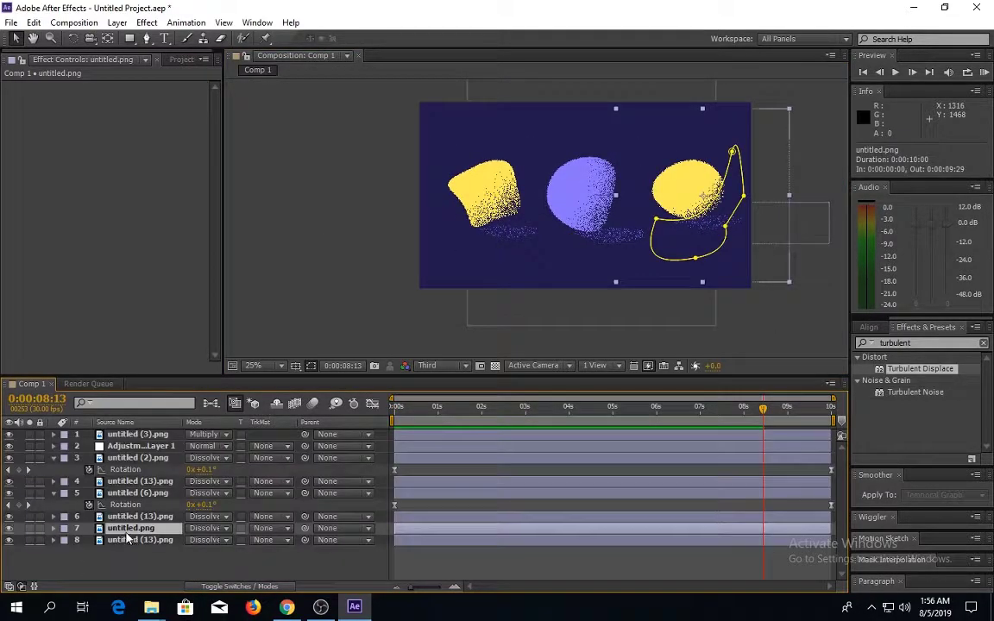
{"action": "key", "text": "r"}
{"action": "key", "text": "Home"}
{"action": "key", "text": "space"}
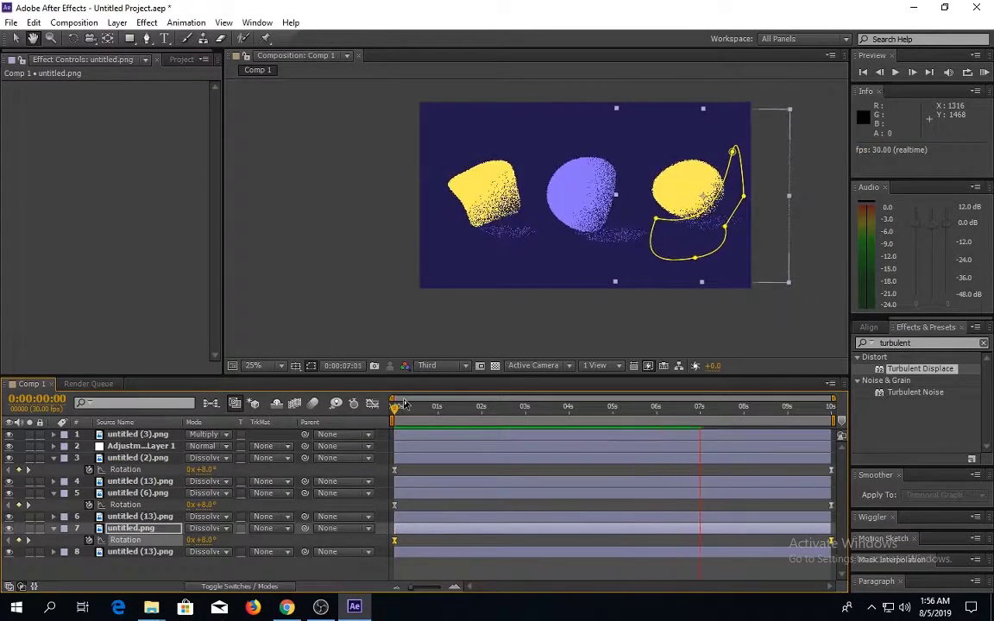
{"action": "key", "text": "space"}
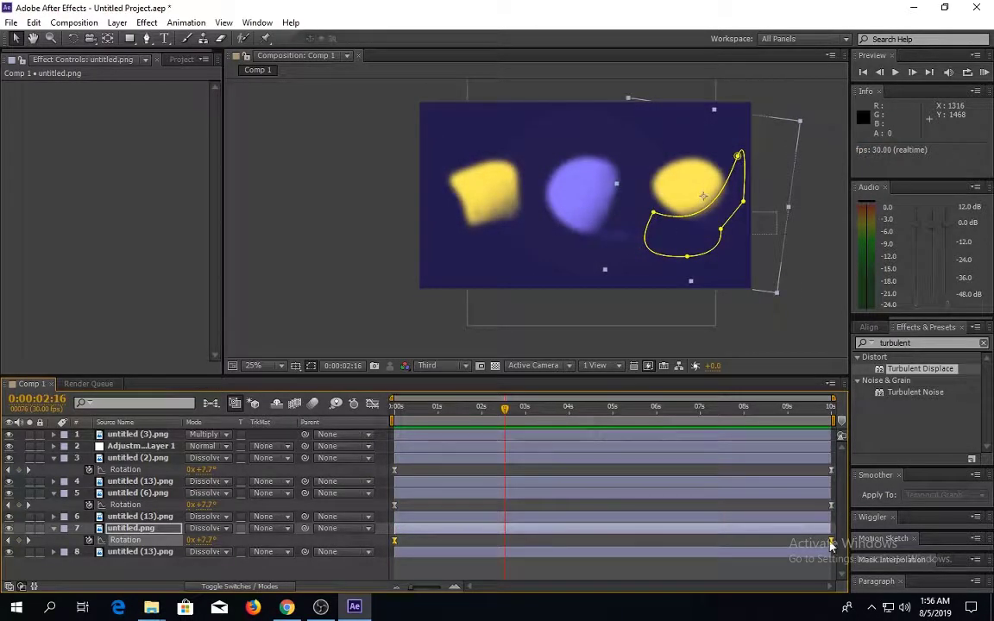
Step: Move the purple and right blobs' end rotation keyframes earlier, to about 8 seconds
{"action": "left_click", "coordinate": [784, 505]}
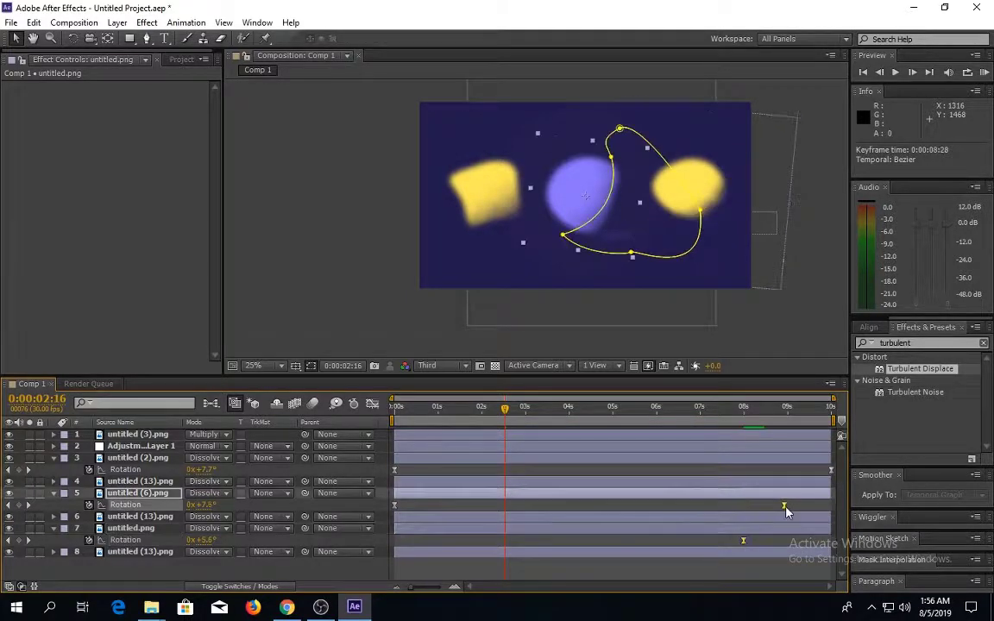
{"action": "key", "text": "space"}
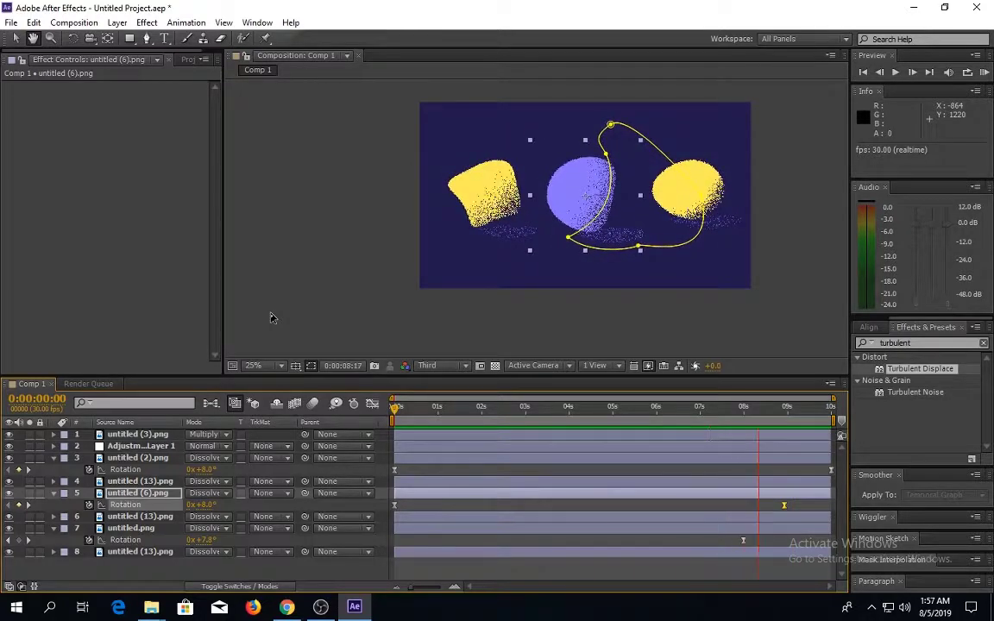
{"action": "key", "text": "ctrl+z"}
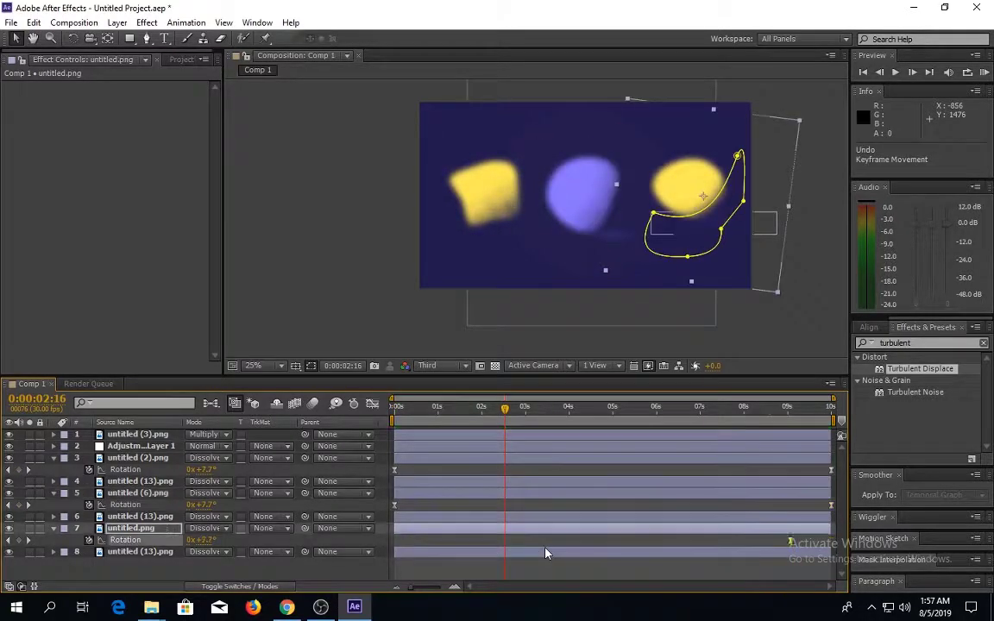
{"action": "left_click_drag", "start_coordinate": [791, 542], "coordinate": [743, 541]}
{"action": "left_click_drag", "start_coordinate": [831, 505], "coordinate": [782, 505]}
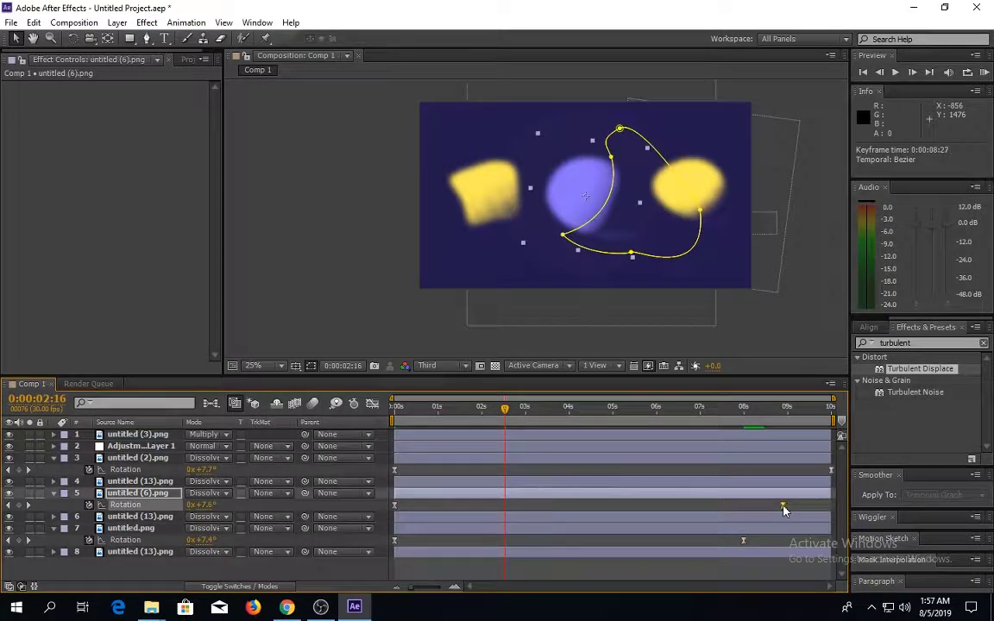
{"action": "key", "text": "space"}
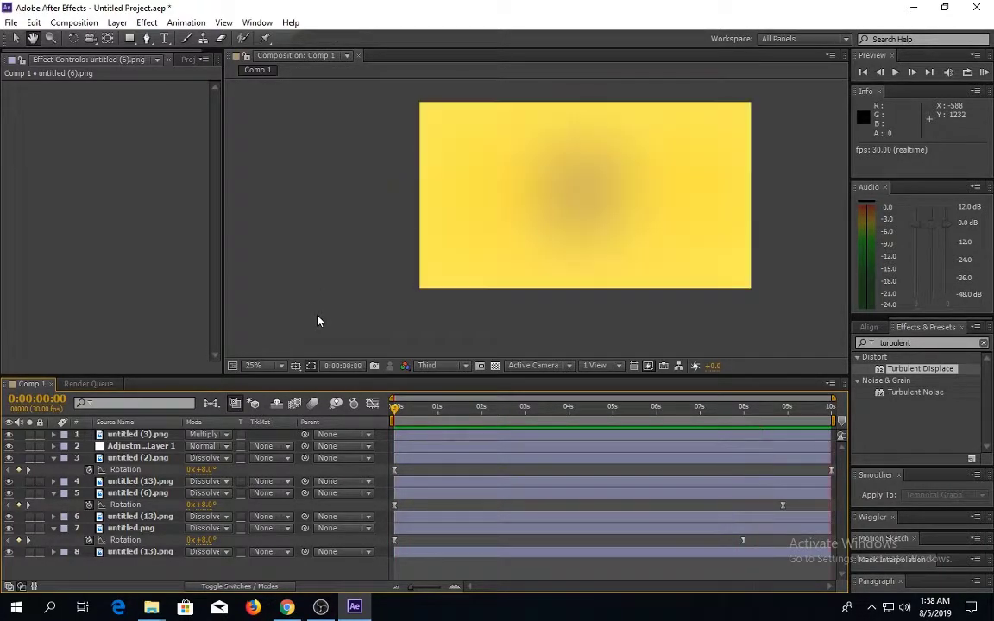
Step: Set the purple blob's end rotation keyframe near 8.9 seconds to 0 degrees
{"action": "left_click", "coordinate": [413, 409]}
{"action": "left_click_drag", "start_coordinate": [413, 413], "coordinate": [640, 409]}
{"action": "left_click", "coordinate": [138, 493]}
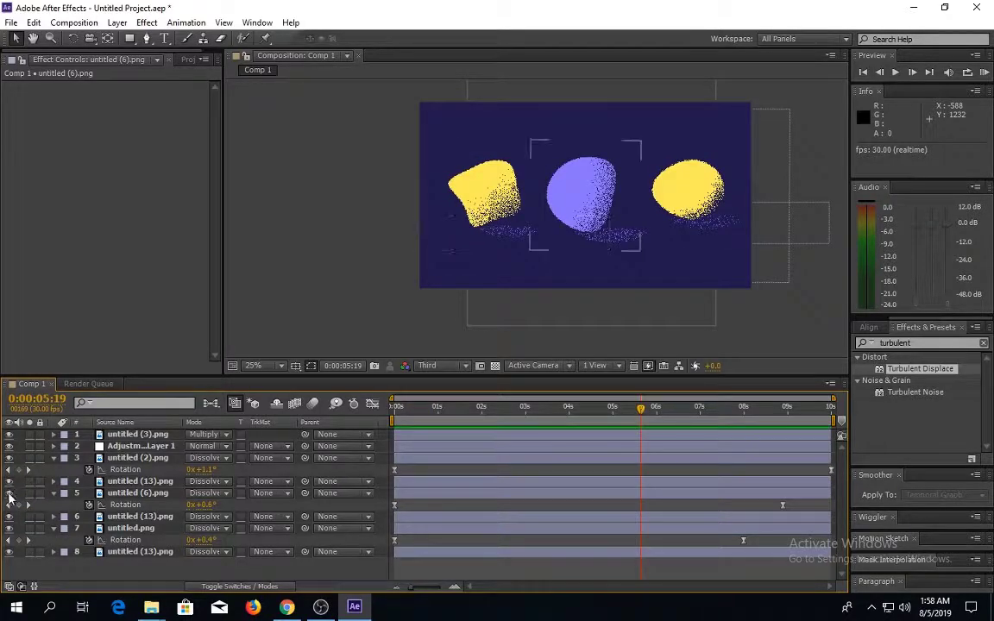
{"action": "left_click", "coordinate": [664, 409]}
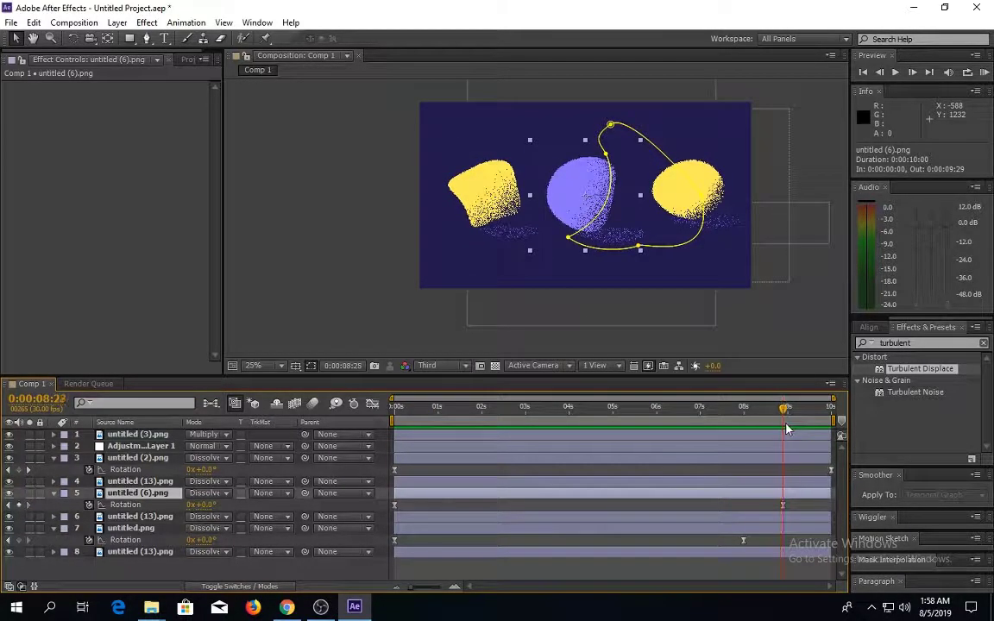
{"action": "double_click", "coordinate": [783, 505]}
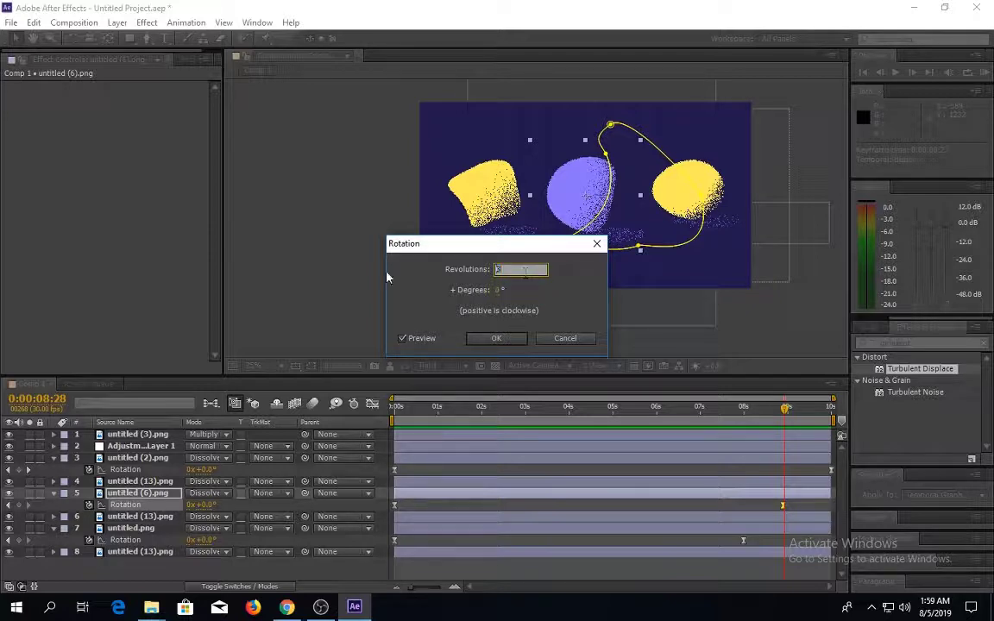
{"action": "key", "text": "Return"}
{"action": "key", "text": "space"}
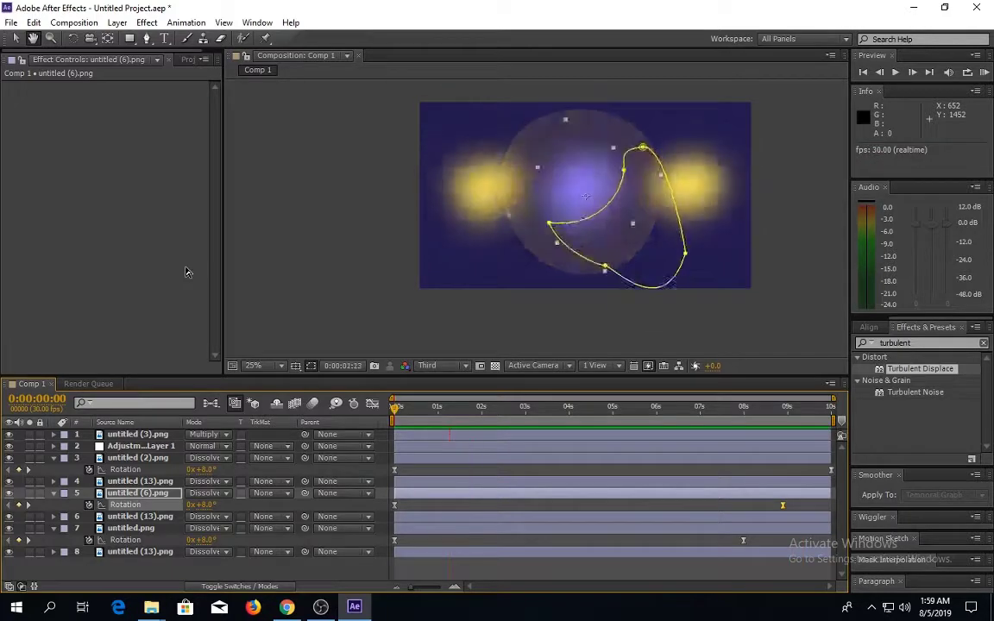
{"action": "key", "text": "space"}
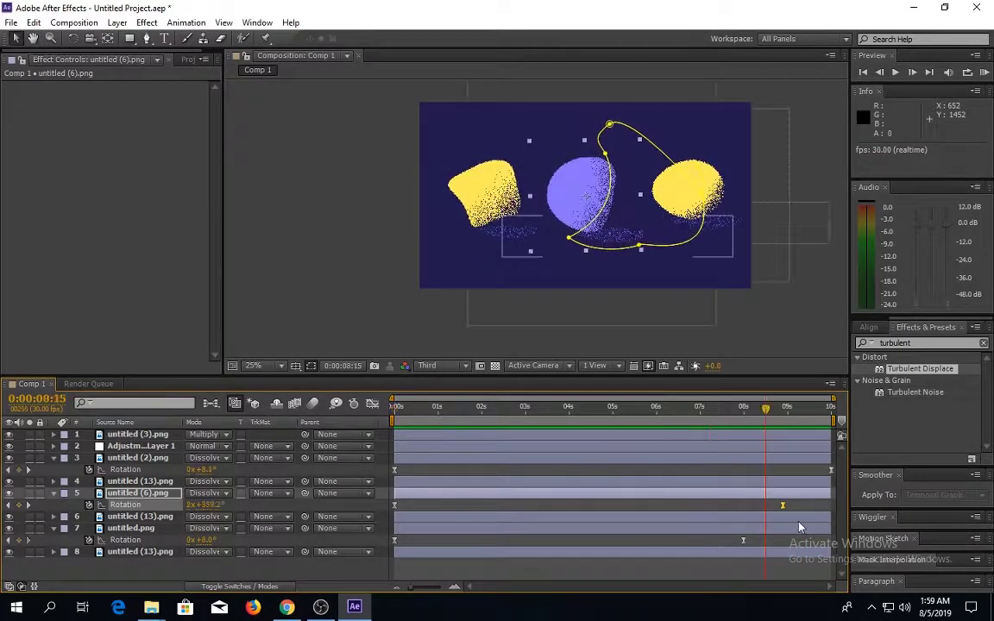
Step: Check the exact rotation value without changes and replay the animation from the start
{"action": "key", "text": "ctrl+shift+r"}
{"action": "key", "text": "Return"}
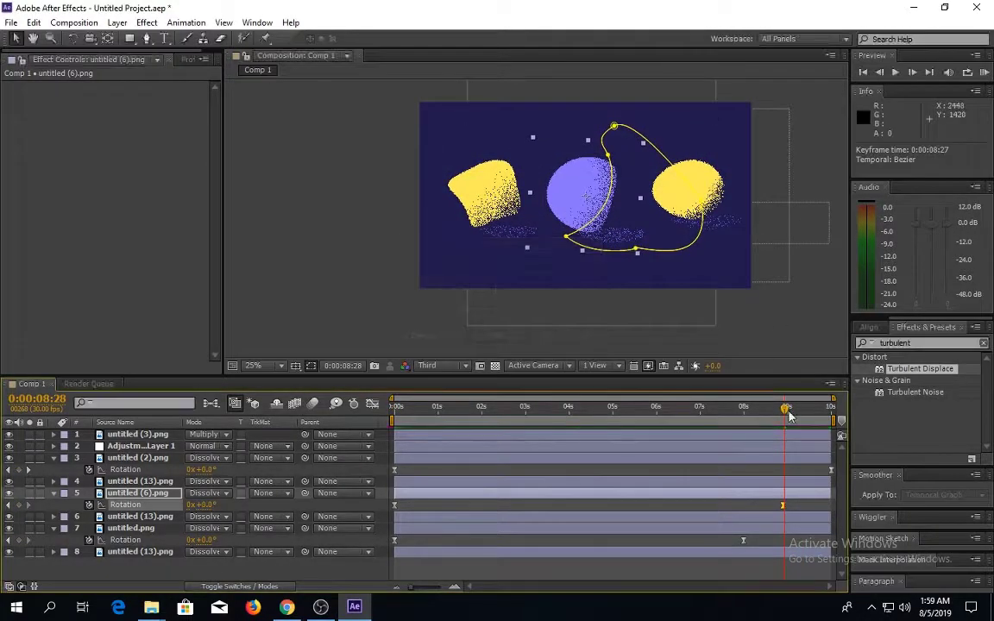
{"action": "key", "text": "space"}
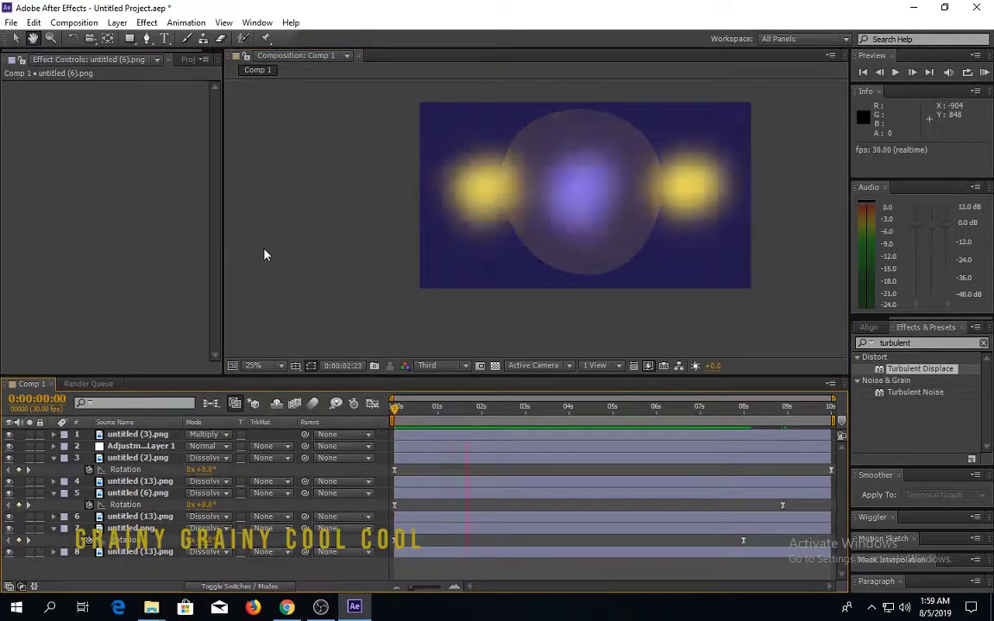
{"action": "key", "text": "space"}
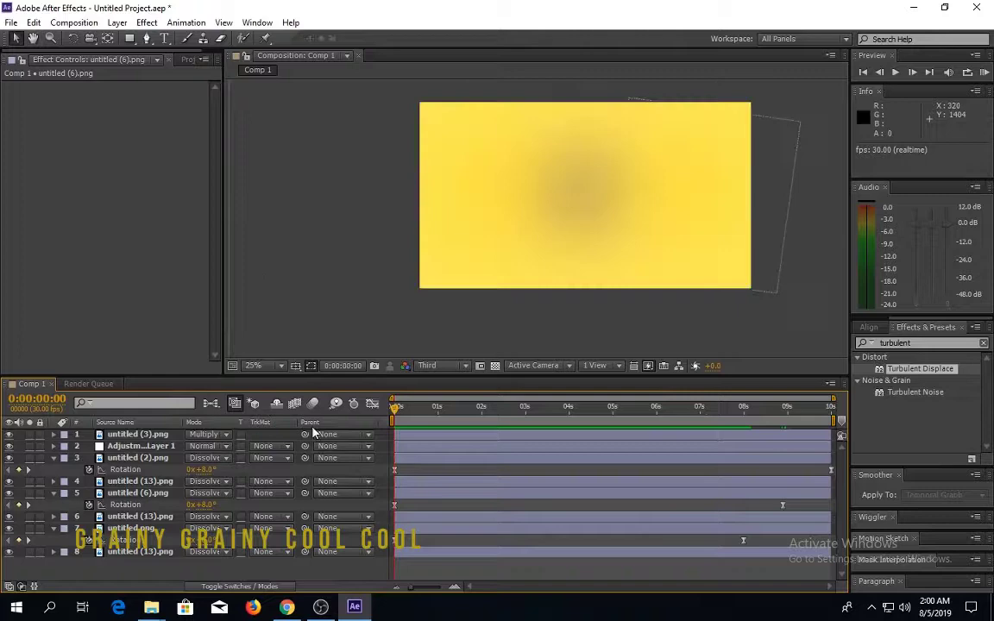
Step: Keyframe untitled (3).png Scale from 657% at 0 to 0% near 1 second
{"action": "left_click", "coordinate": [172, 437]}
{"action": "left_click_drag", "start_coordinate": [493, 407], "coordinate": [426, 407]}
{"action": "key", "text": "s"}
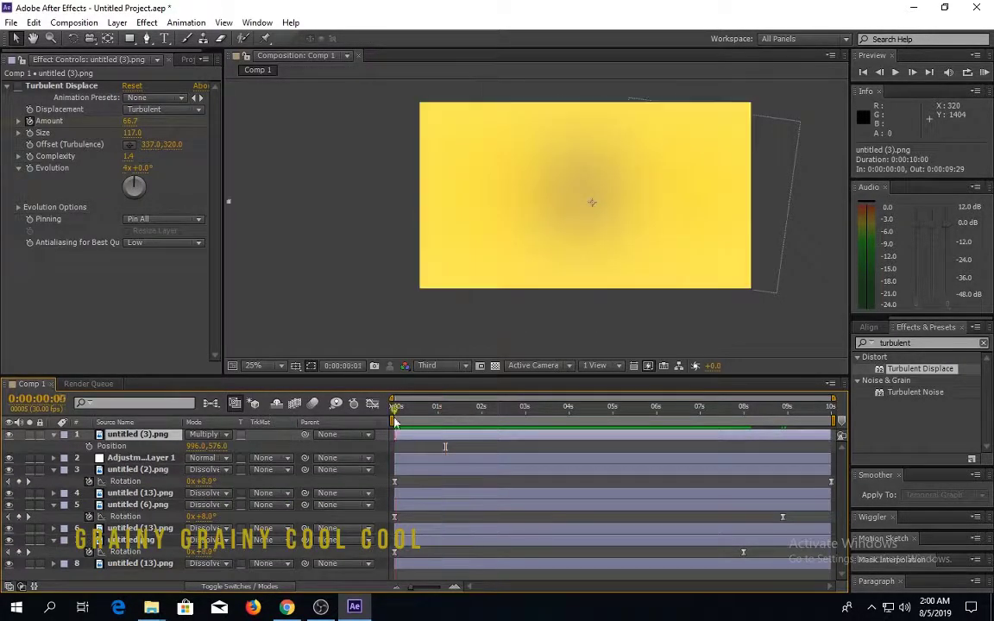
{"action": "left_click_drag", "start_coordinate": [395, 447], "coordinate": [406, 446]}
{"action": "left_click", "coordinate": [407, 407]}
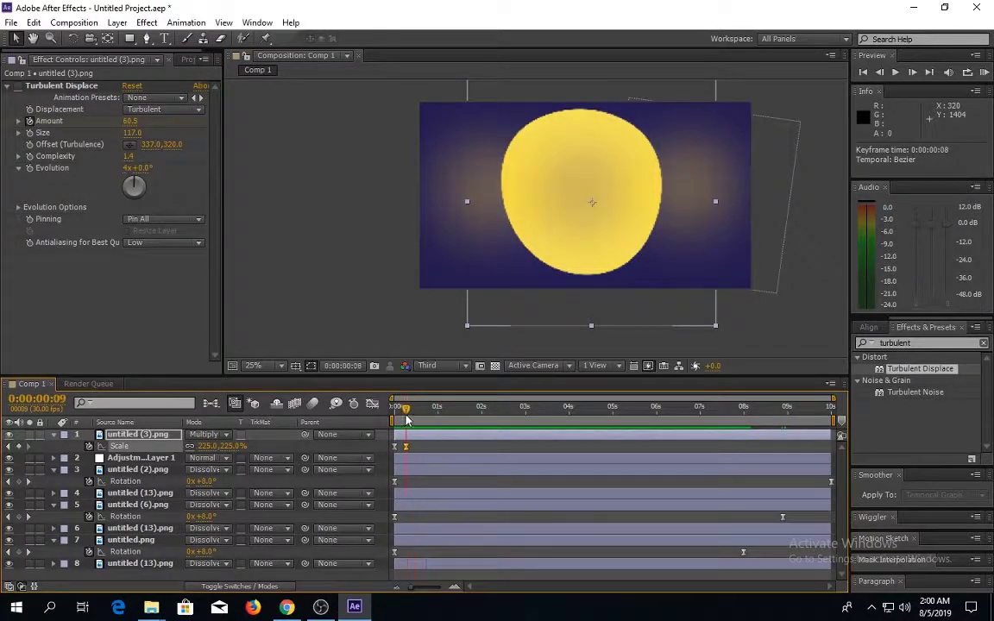
{"action": "double_click", "coordinate": [405, 447]}
{"action": "left_click_drag", "start_coordinate": [637, 406], "coordinate": [654, 406]}
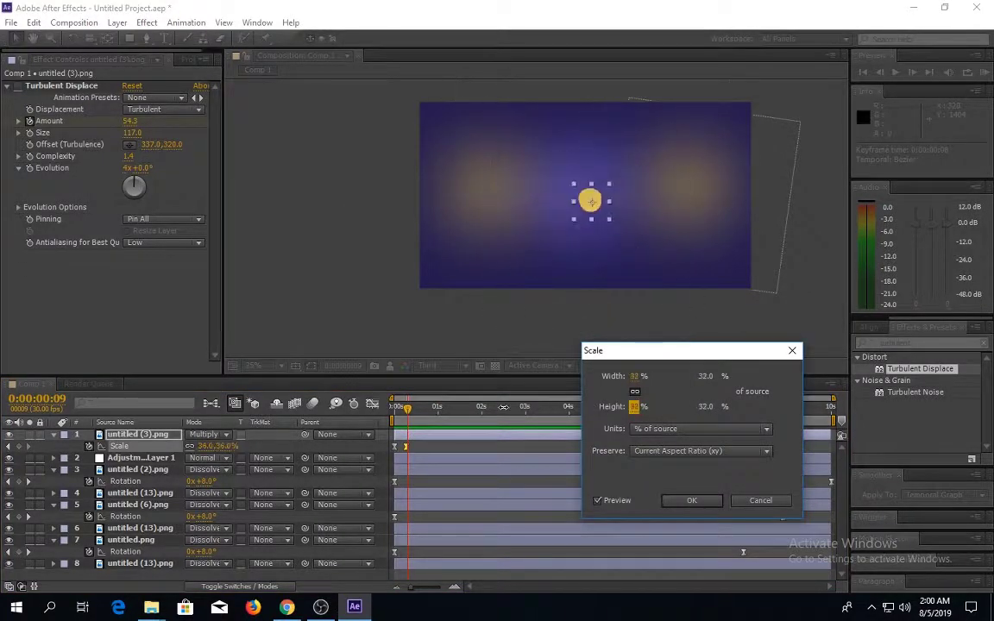
{"action": "key", "text": "Return"}
{"action": "key", "text": "space"}
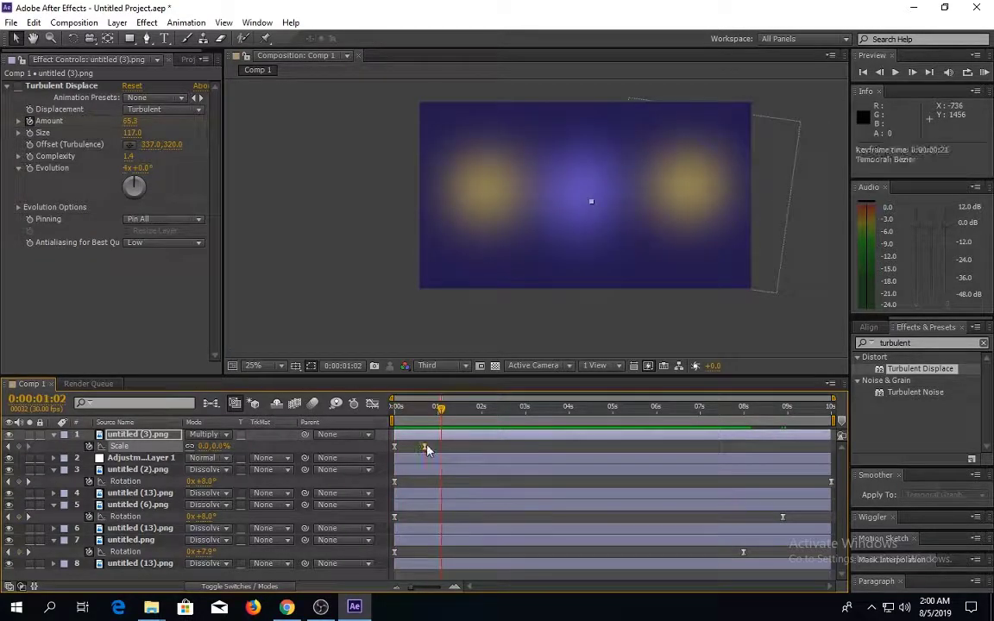
{"action": "key", "text": "space"}
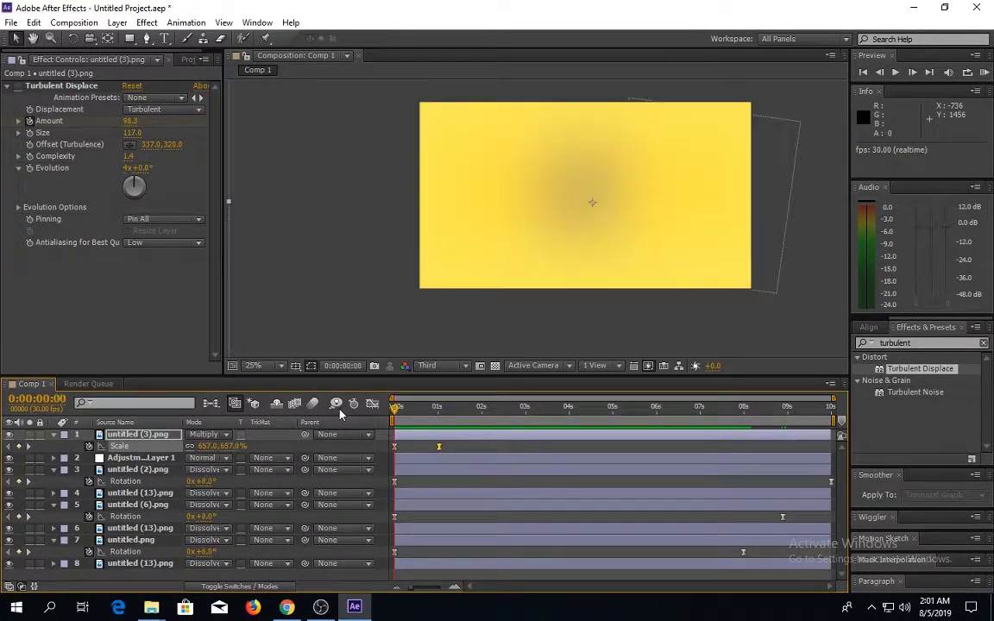
Step: Ease the Scale keyframes' speed curve in the Graph Editor
{"action": "left_click", "coordinate": [374, 404]}
{"action": "left_click_drag", "start_coordinate": [418, 441], "coordinate": [411, 442]}
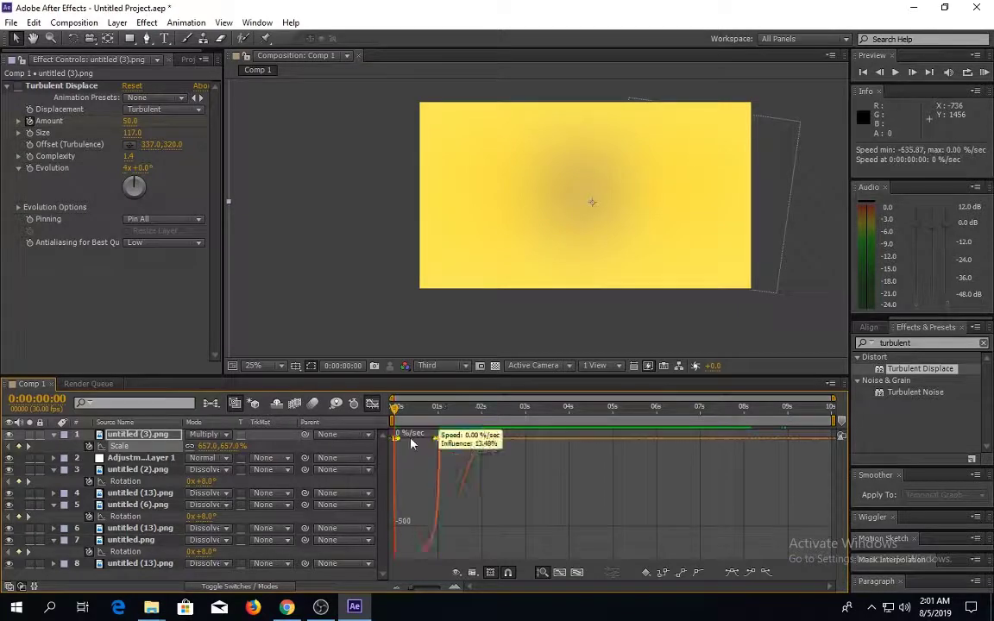
{"action": "key", "text": "space"}
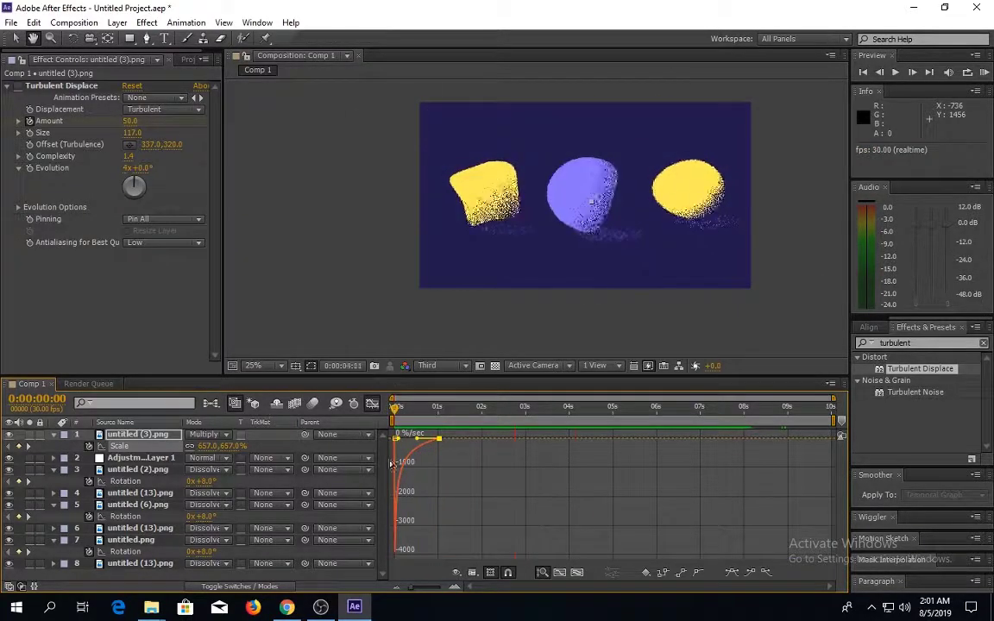
{"action": "left_click_drag", "start_coordinate": [412, 441], "coordinate": [404, 440]}
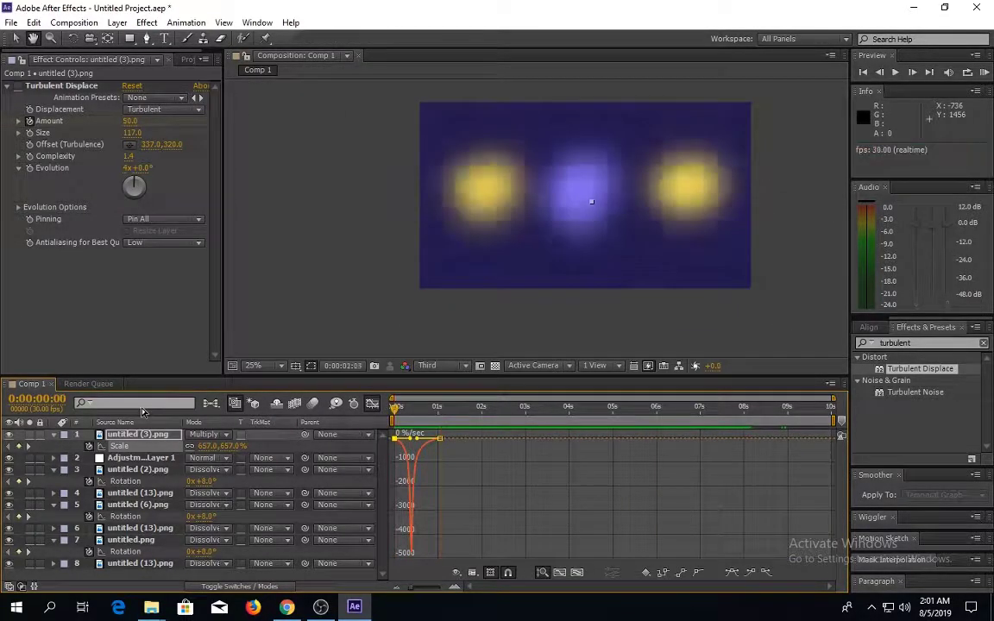
{"action": "key", "text": "shift+F3"}
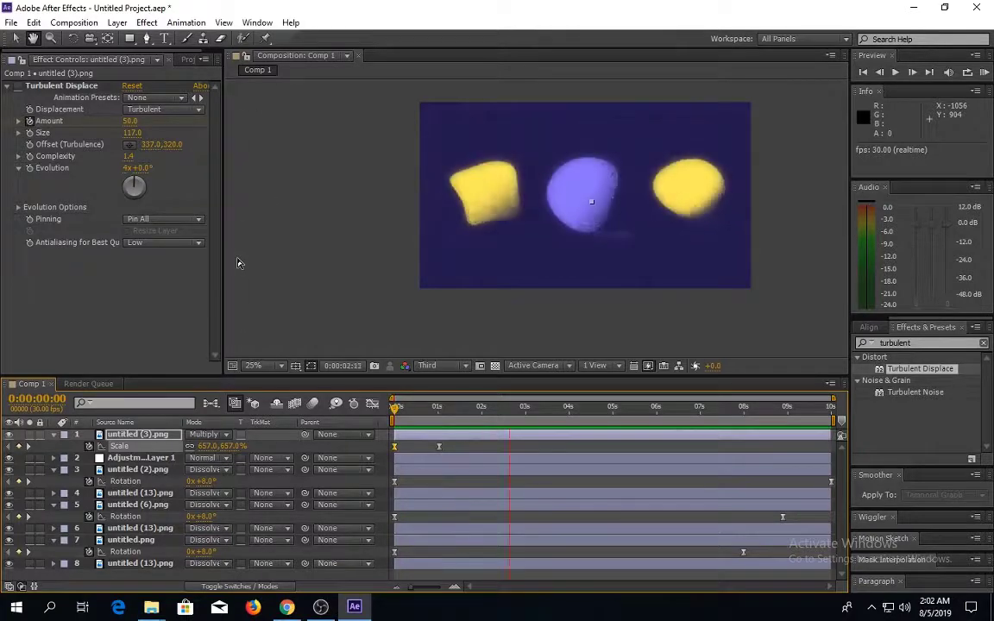
Step: Add Comp 1 to the Render Queue with the output format set to PNG Sequence
{"action": "left_click", "coordinate": [74, 22]}
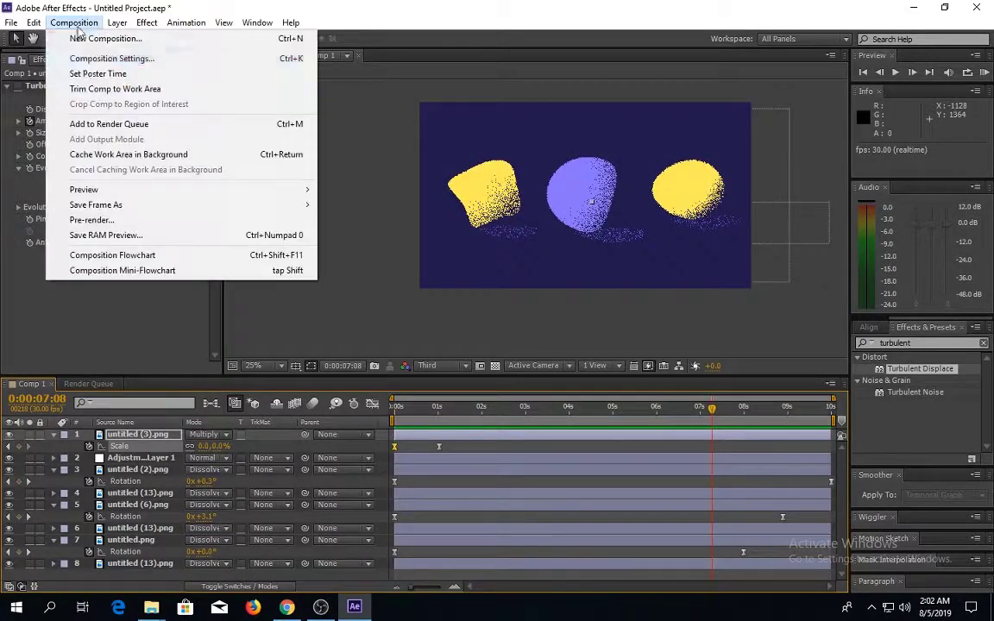
{"action": "left_click", "coordinate": [86, 126]}
{"action": "left_click", "coordinate": [113, 506]}
{"action": "left_click", "coordinate": [520, 135]}
{"action": "left_click", "coordinate": [471, 235]}
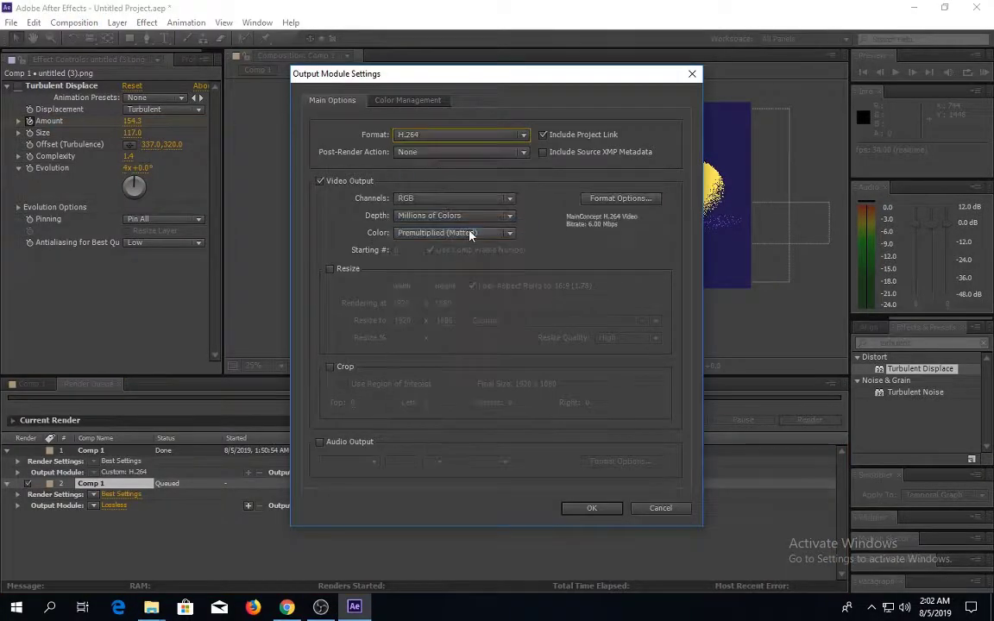
{"action": "left_click", "coordinate": [613, 198]}
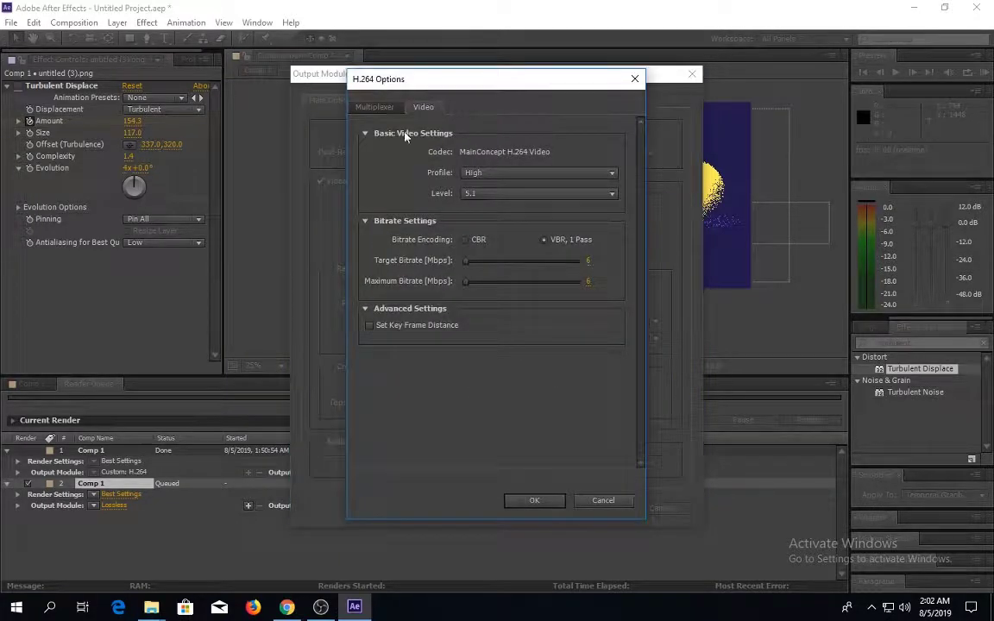
{"action": "left_click", "coordinate": [602, 502]}
{"action": "left_click", "coordinate": [505, 135]}
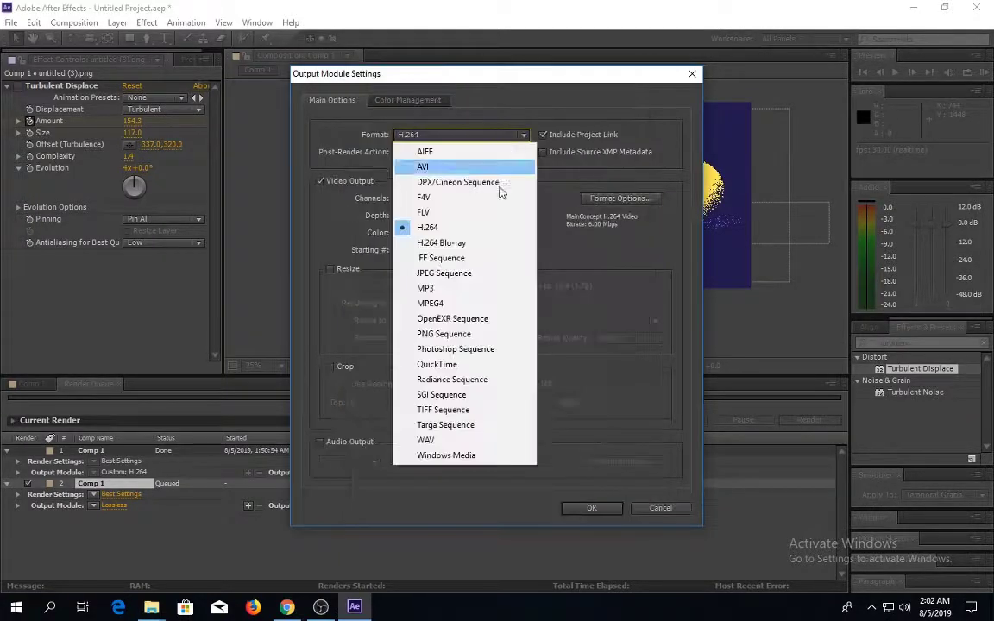
{"action": "left_click", "coordinate": [450, 334]}
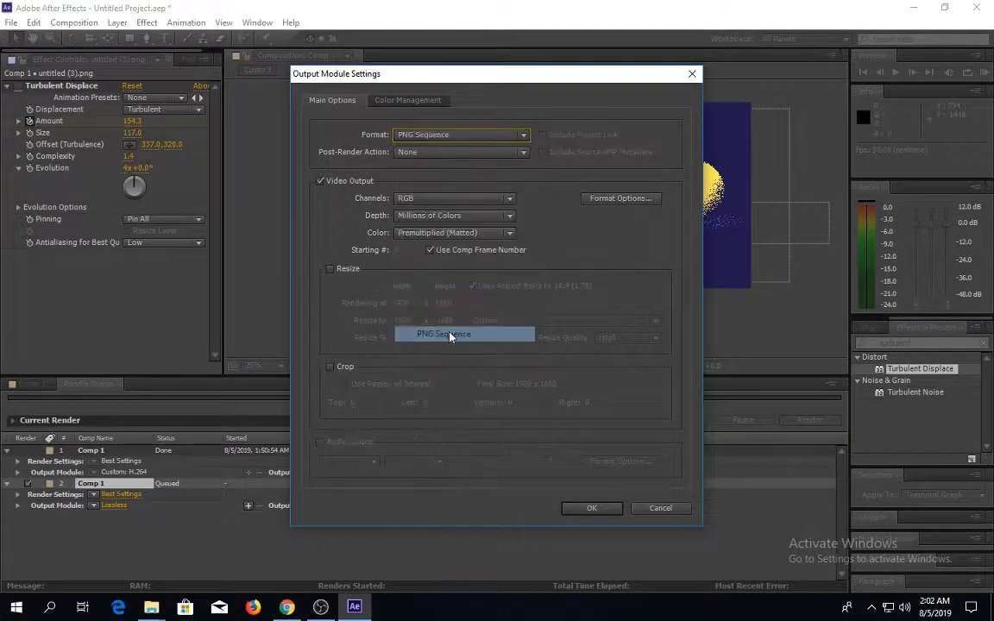
{"action": "left_click", "coordinate": [592, 508]}
Step: Save the frames into a new Thumbnail folder and start rendering
{"action": "left_click", "coordinate": [378, 506]}
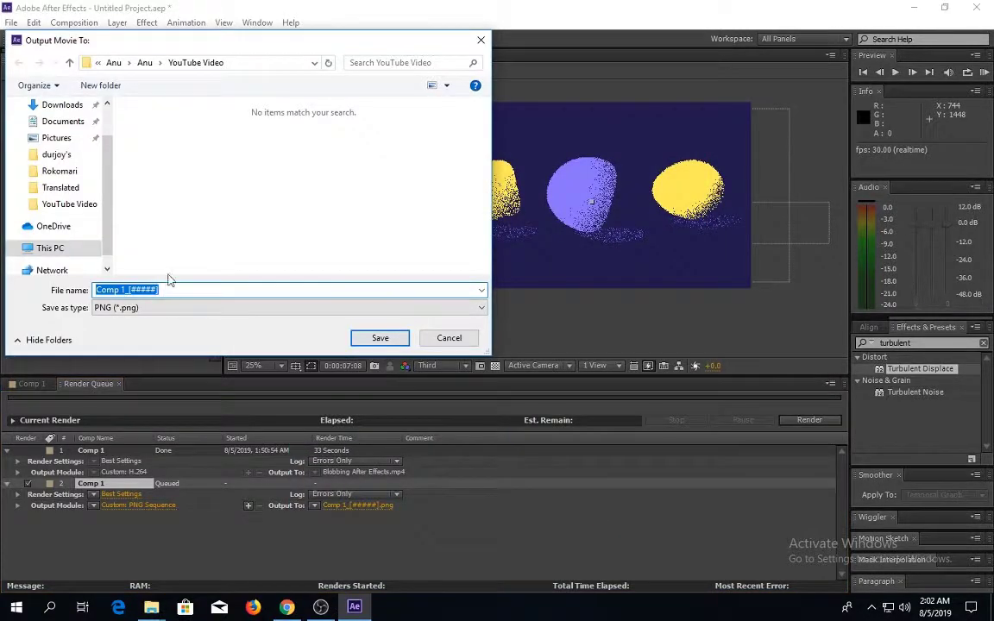
{"action": "right_click", "coordinate": [170, 138]}
{"action": "left_click", "coordinate": [328, 278]}
{"action": "type", "text": "Thumbnail"}
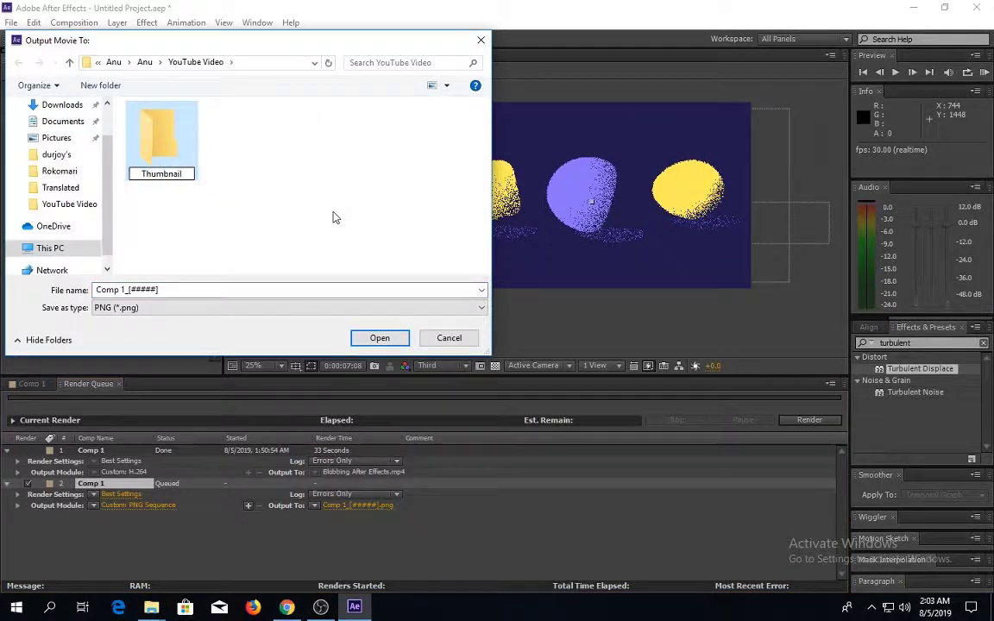
{"action": "key", "text": "Return"}
{"action": "left_click", "coordinate": [379, 338]}
{"action": "left_click", "coordinate": [809, 419]}
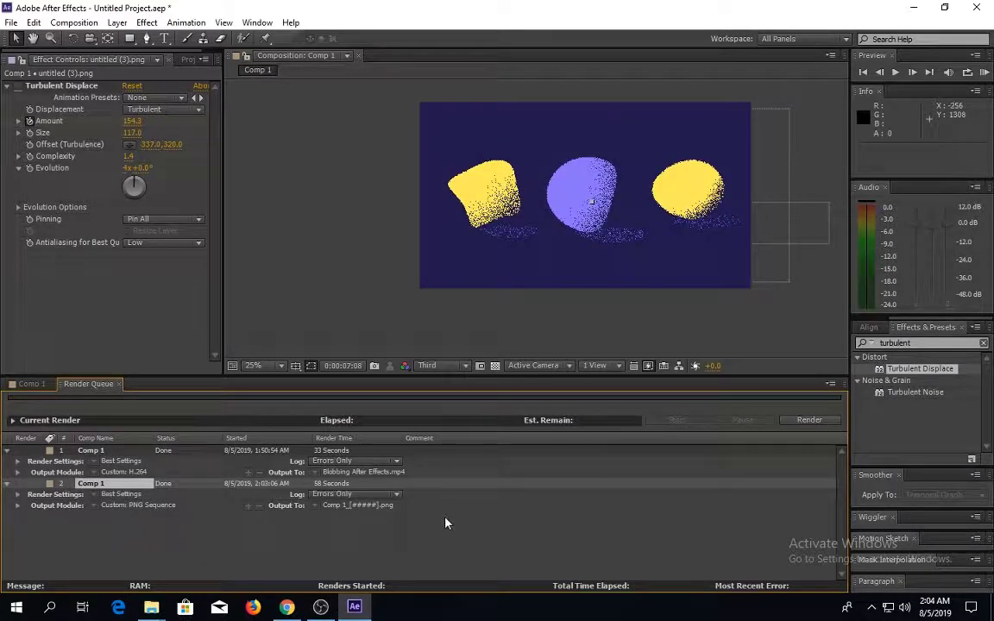
Step: Add Comp 1 to the Render Queue again with H.264 as the output format
{"action": "left_click", "coordinate": [31, 384]}
{"action": "left_click", "coordinate": [77, 23]}
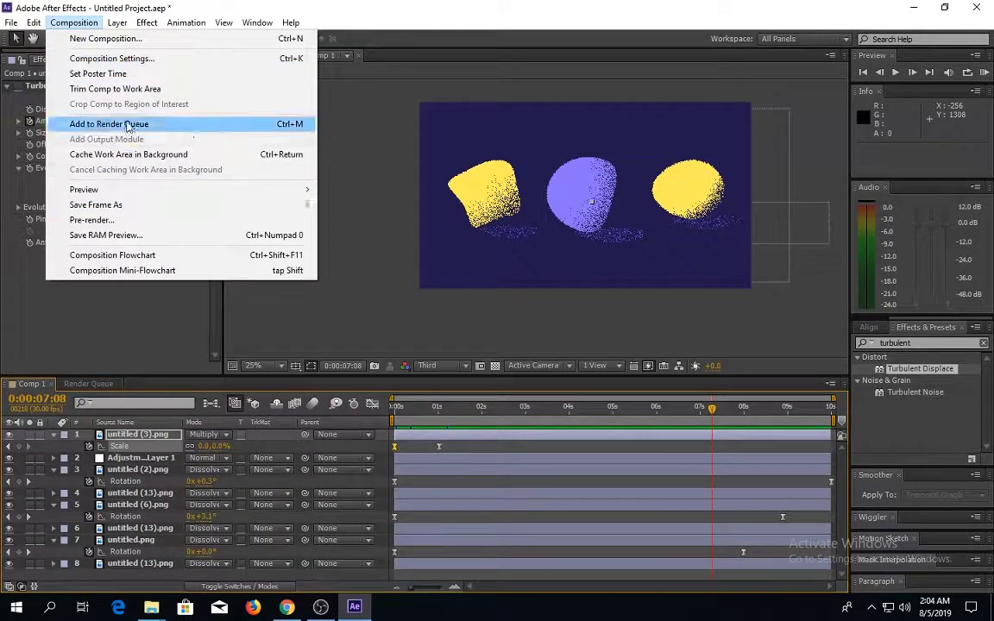
{"action": "left_click", "coordinate": [110, 123]}
{"action": "left_click", "coordinate": [113, 539]}
{"action": "left_click", "coordinate": [455, 133]}
{"action": "left_click", "coordinate": [421, 226]}
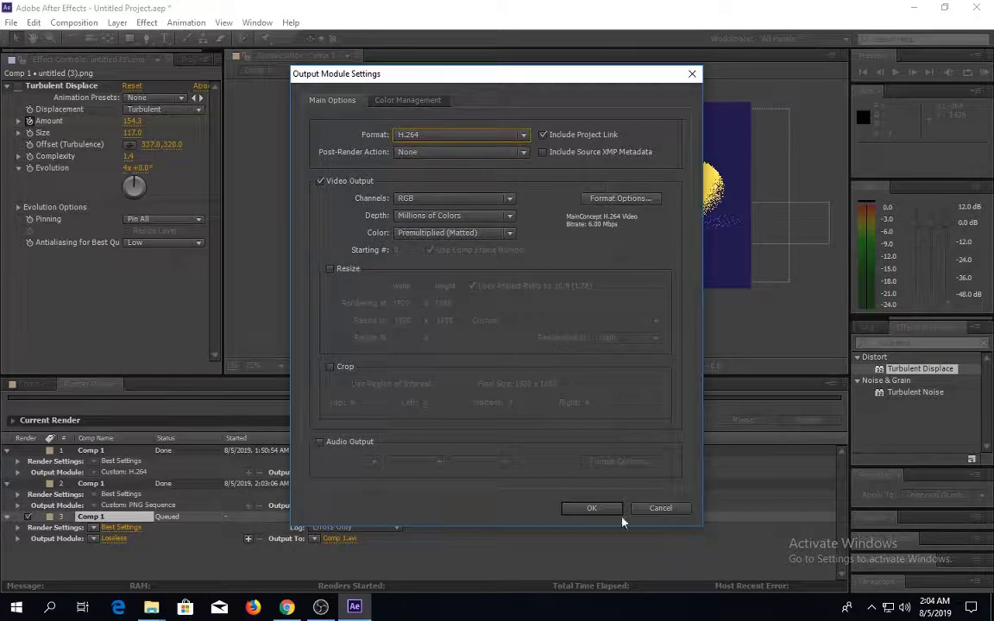
{"action": "left_click", "coordinate": [587, 509]}
Step: Name the output 'Blob Shape Animation Grain Texure' in YouTube Video and start rendering
{"action": "left_click", "coordinate": [339, 539]}
{"action": "left_click", "coordinate": [196, 63]}
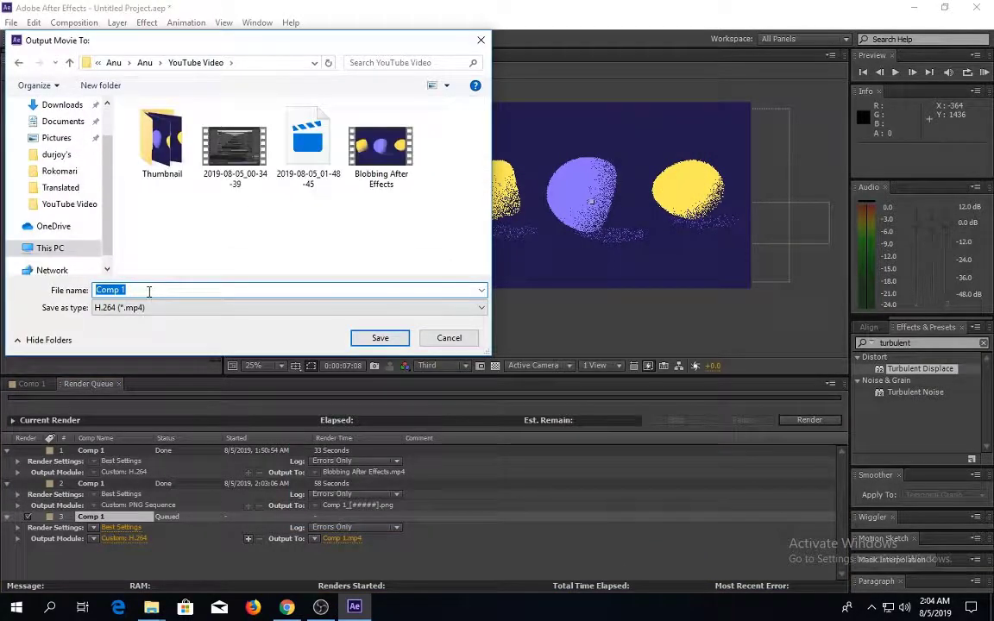
{"action": "key", "text": "BackSpace"}
{"action": "type", "text": "Blob Shape Animation"}
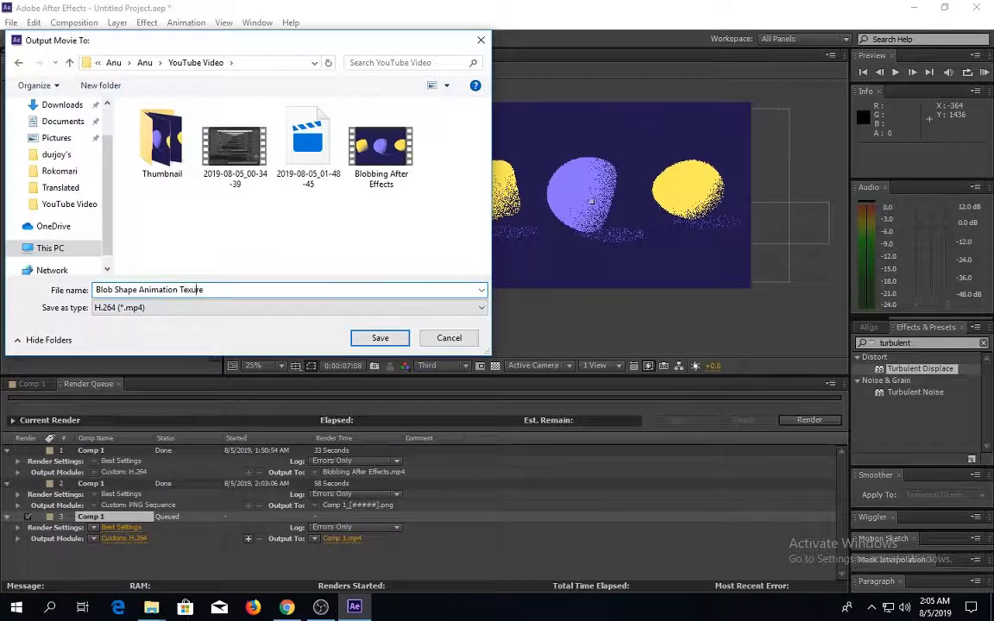
{"action": "left_click", "coordinate": [378, 338]}
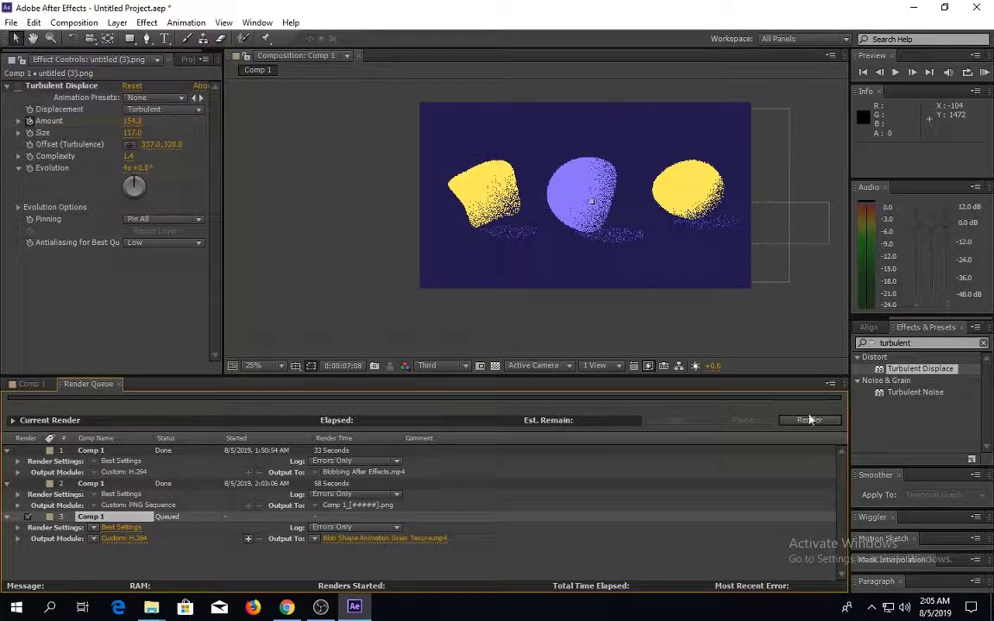
{"action": "left_click", "coordinate": [810, 420]}
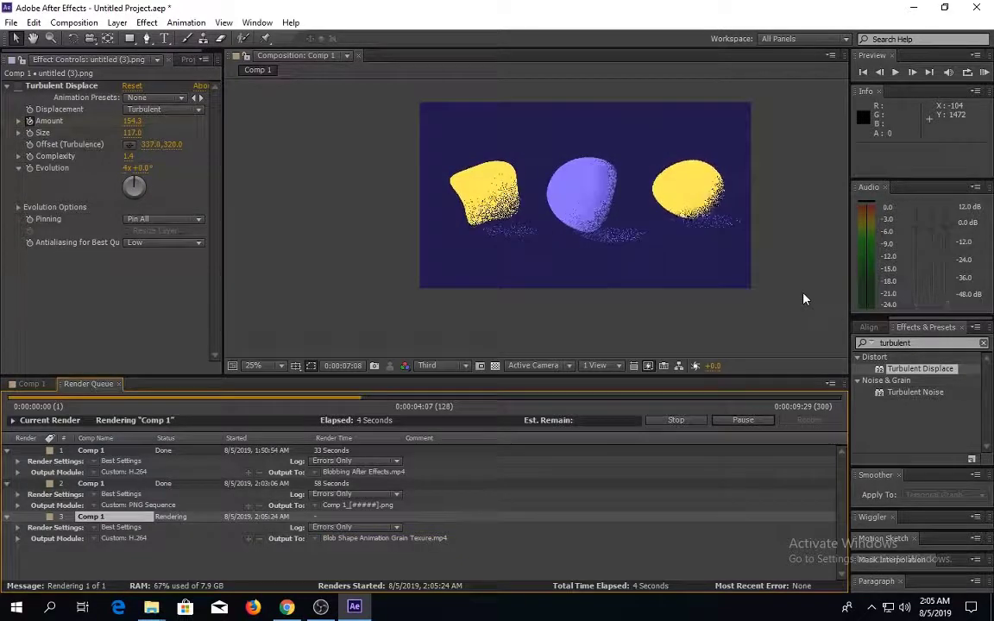
{"action": "mouse_move", "coordinate": [151, 608]}
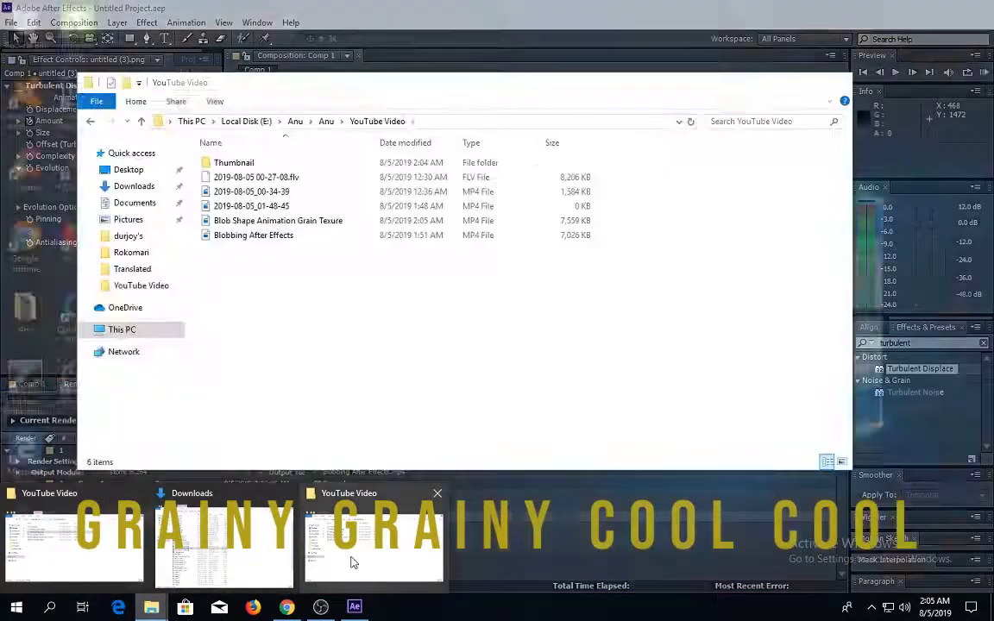
Step: Open the rendered Blob Shape Animation Grain Texure MP4 from File Explorer in Movies & TV
{"action": "left_click", "coordinate": [351, 562]}
{"action": "double_click", "coordinate": [289, 221]}
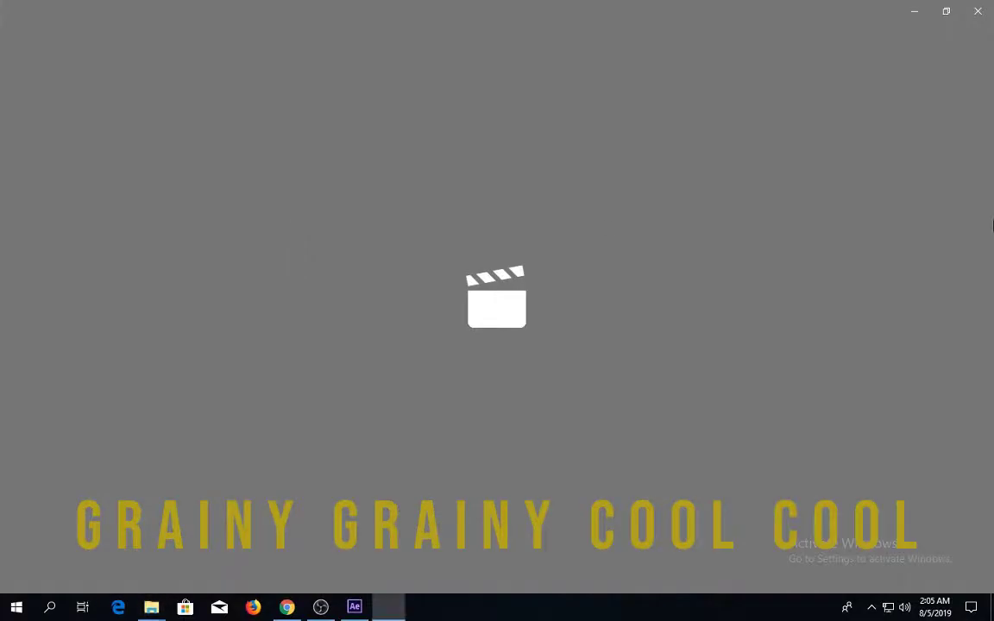